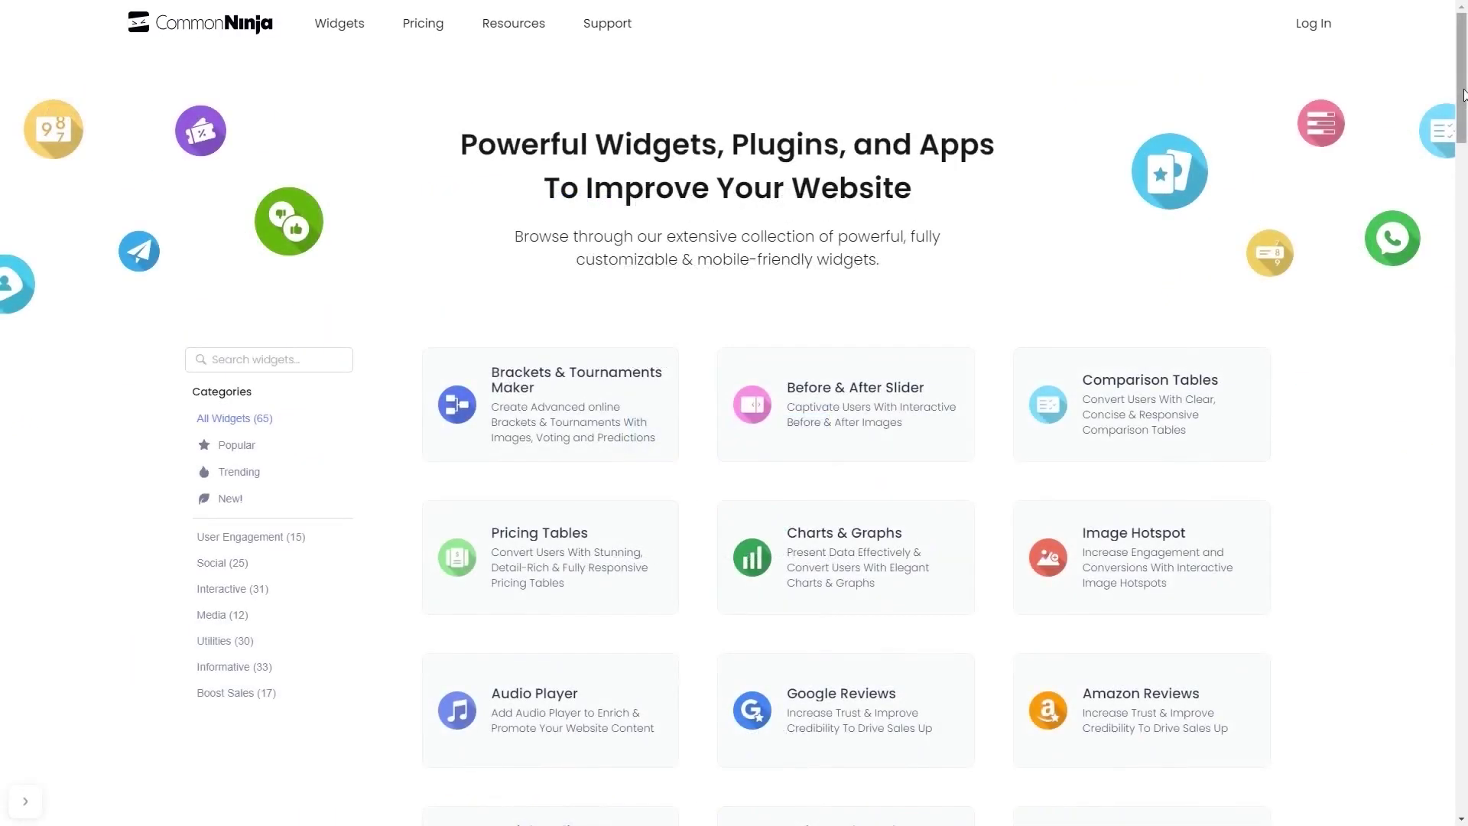
Scroll down the widgets catalog to reach the Highlighted Headlines widget
drag(1463, 93, 1463, 476)
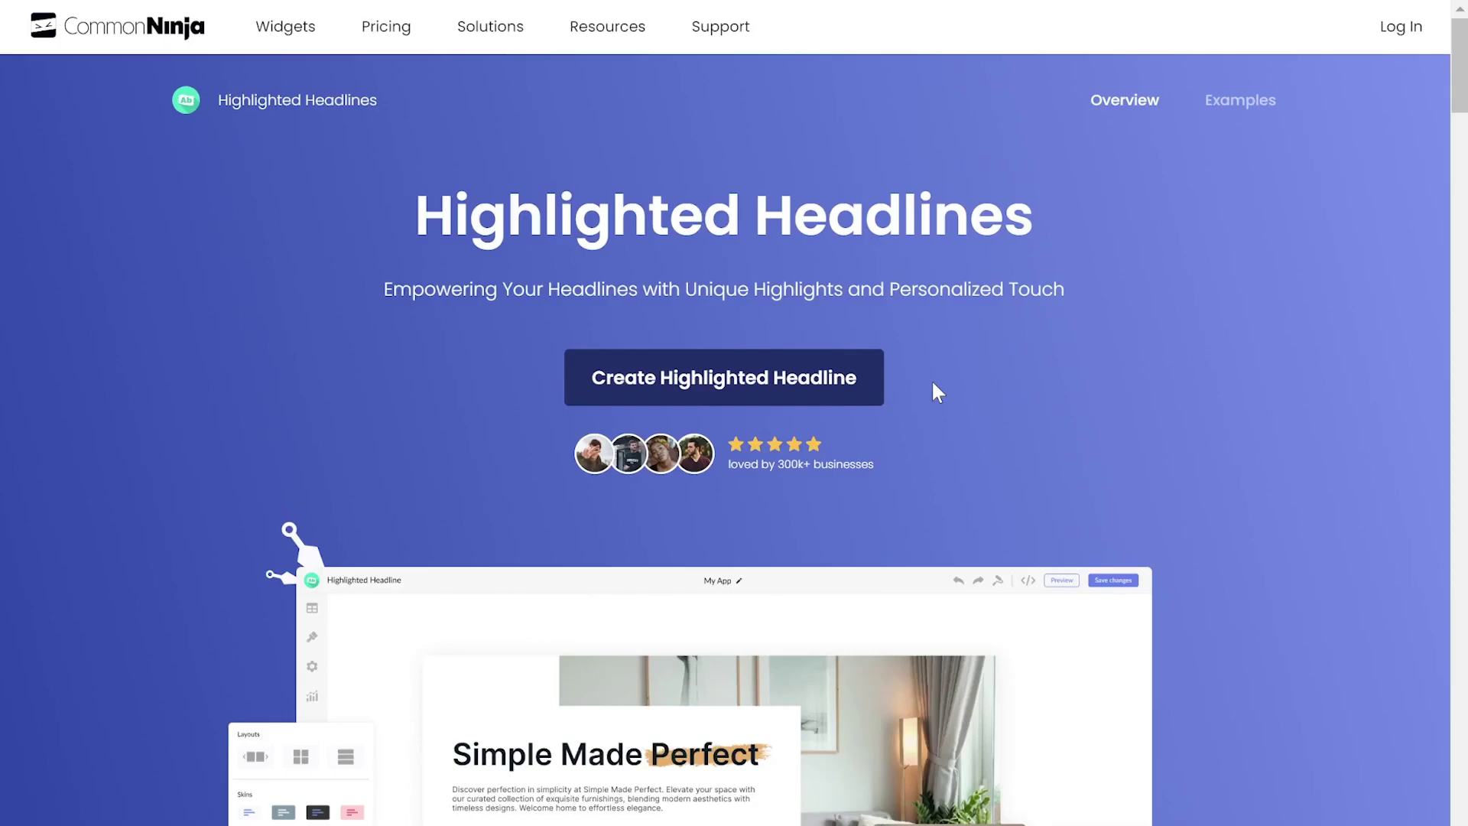
Create a new highlighted headline and change the fragment 'Central Idea' to 'Best Idea'
click(776, 403)
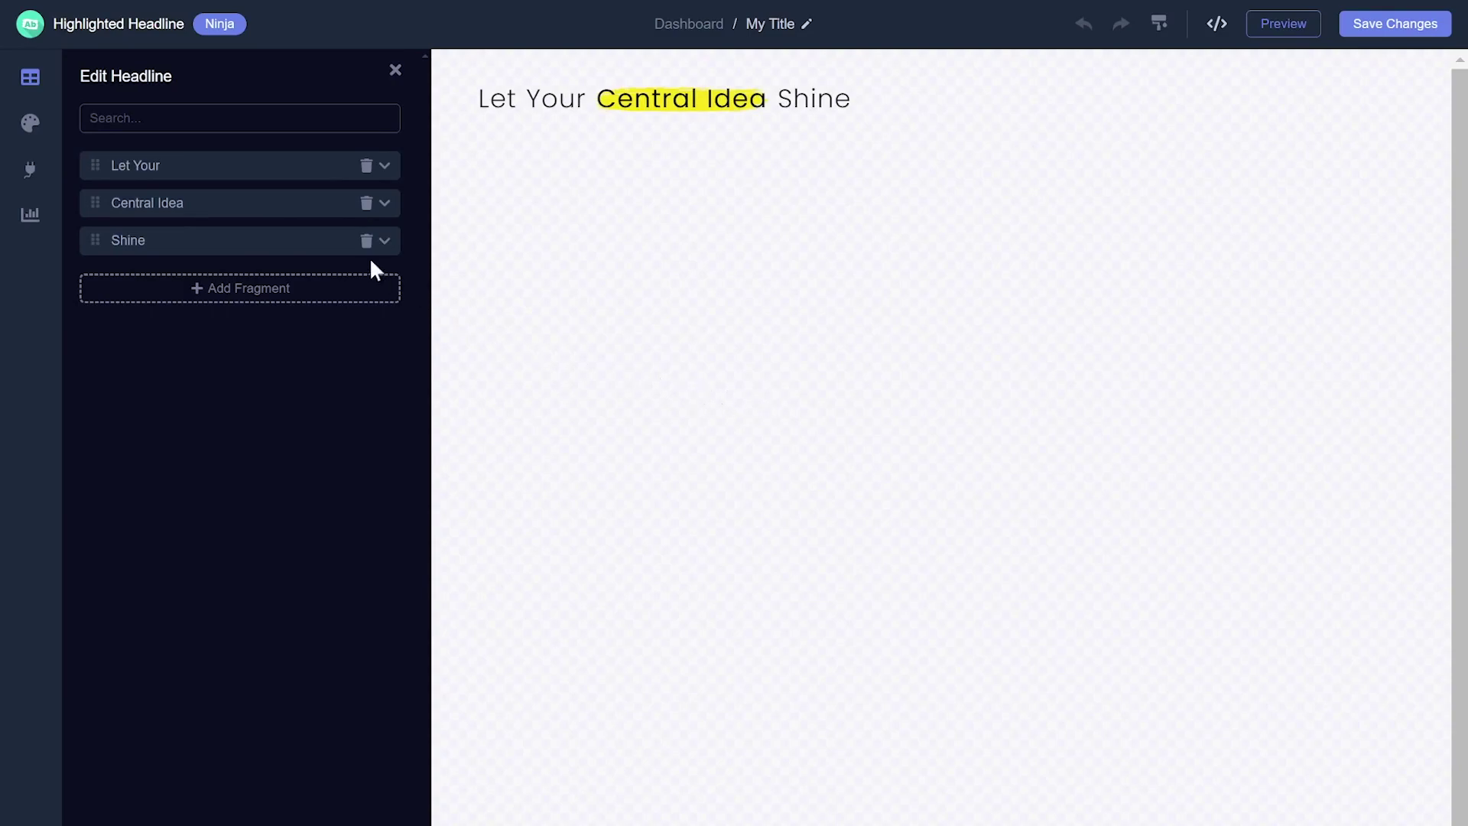
click(328, 219)
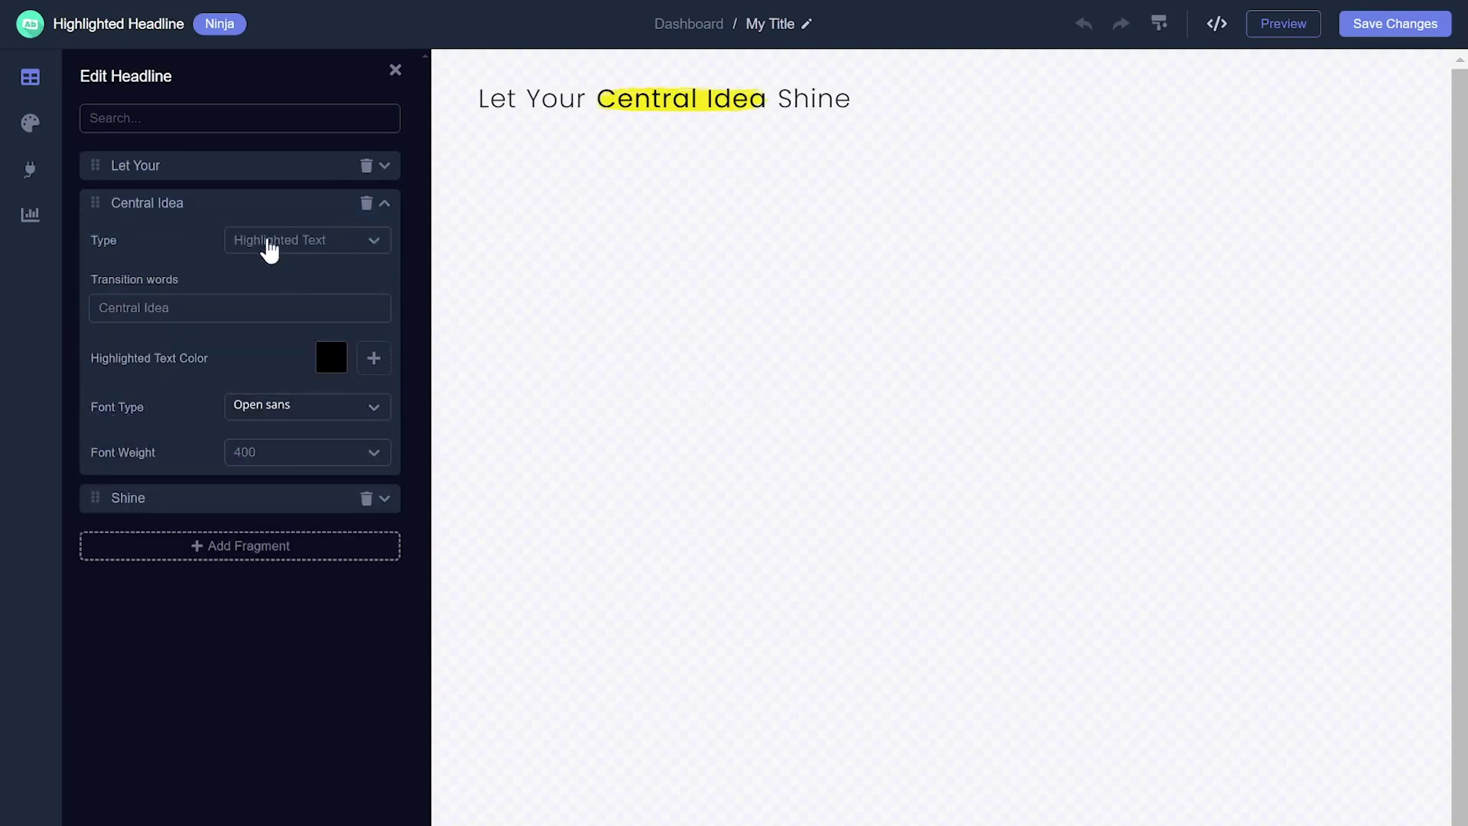
double_click(112, 307)
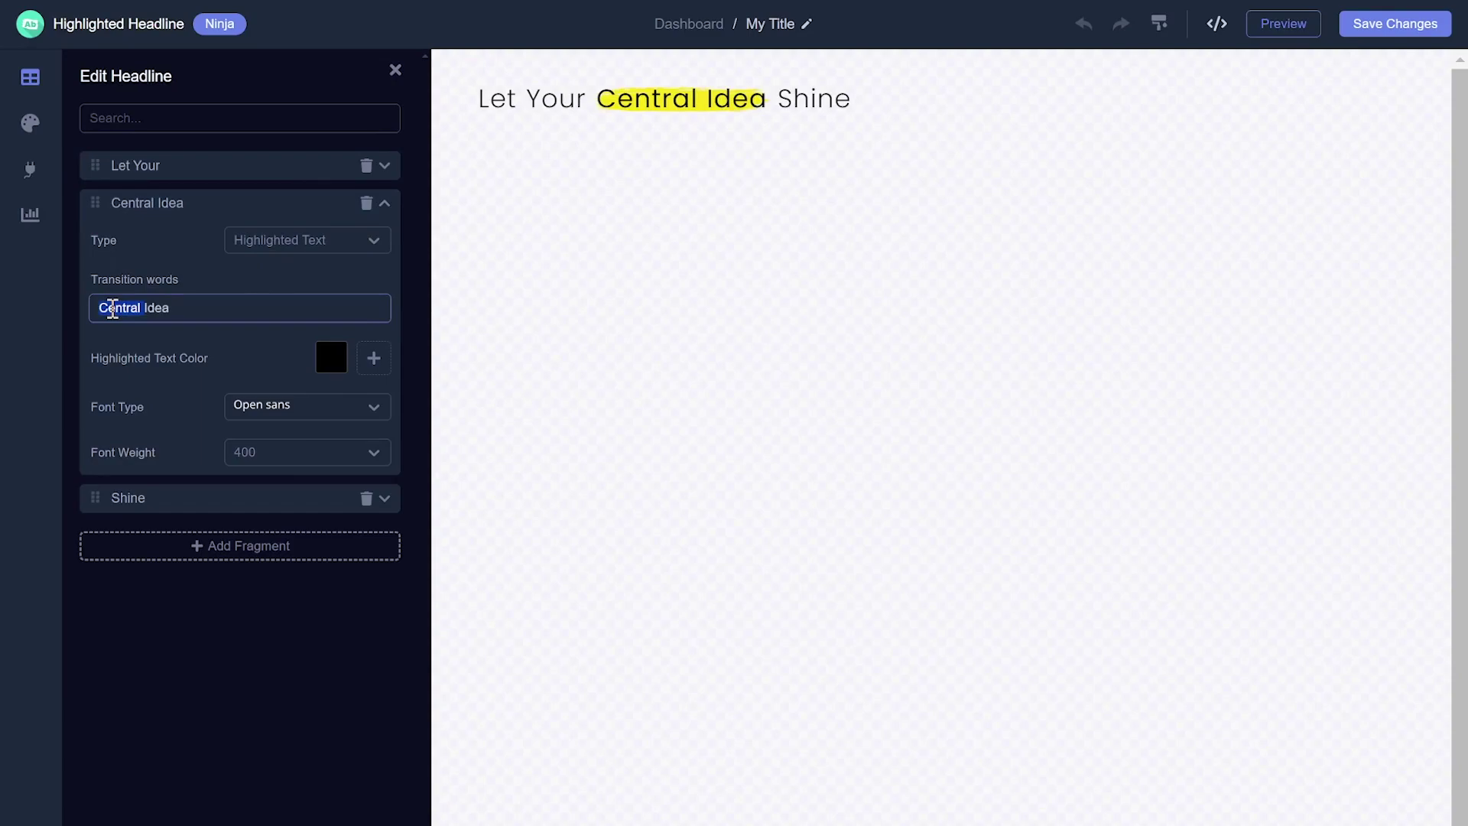
text(Best)
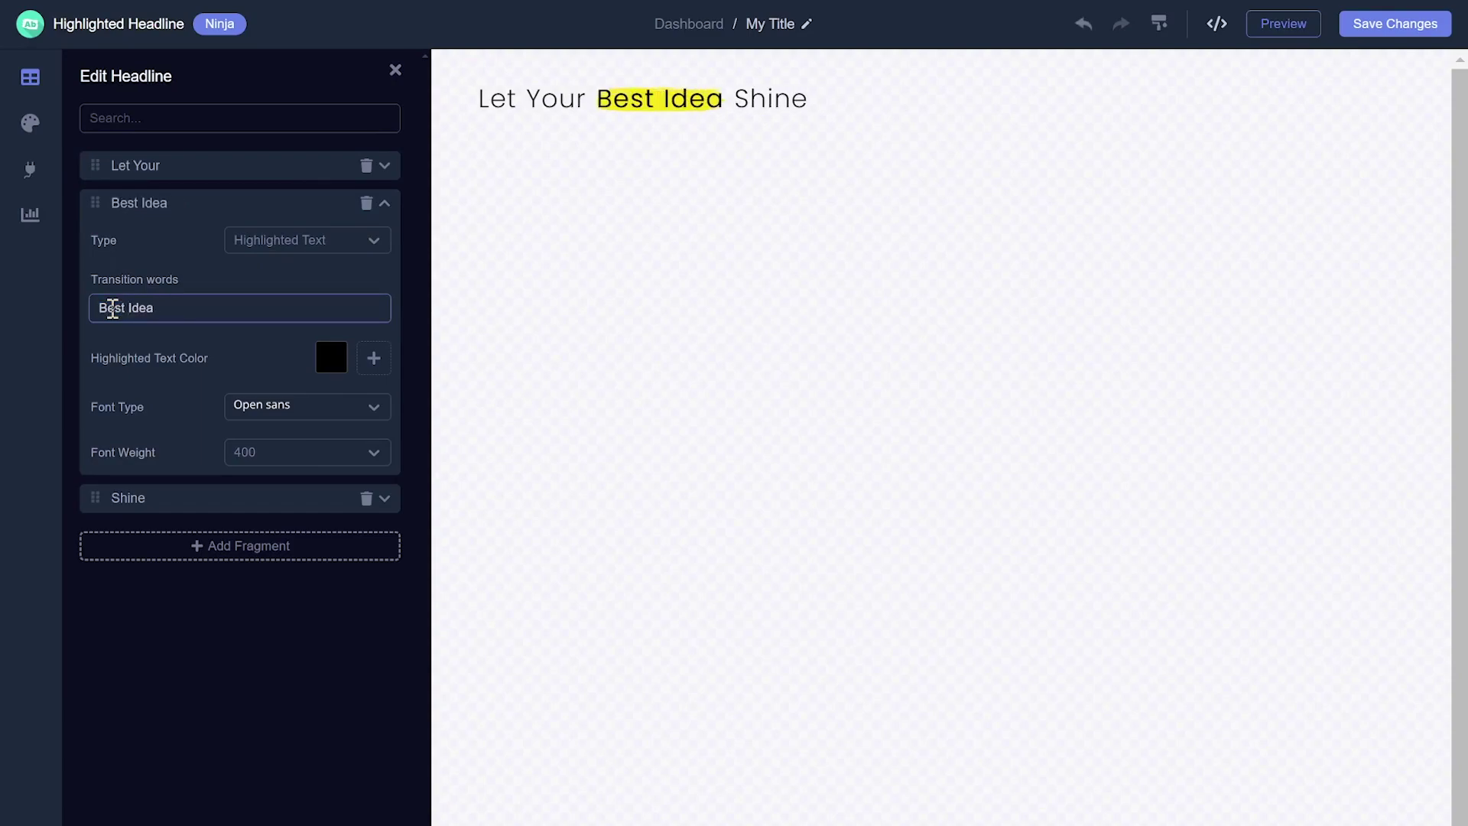
Make the highlighted words red and set their font to Caveat
click(324, 356)
click(275, 244)
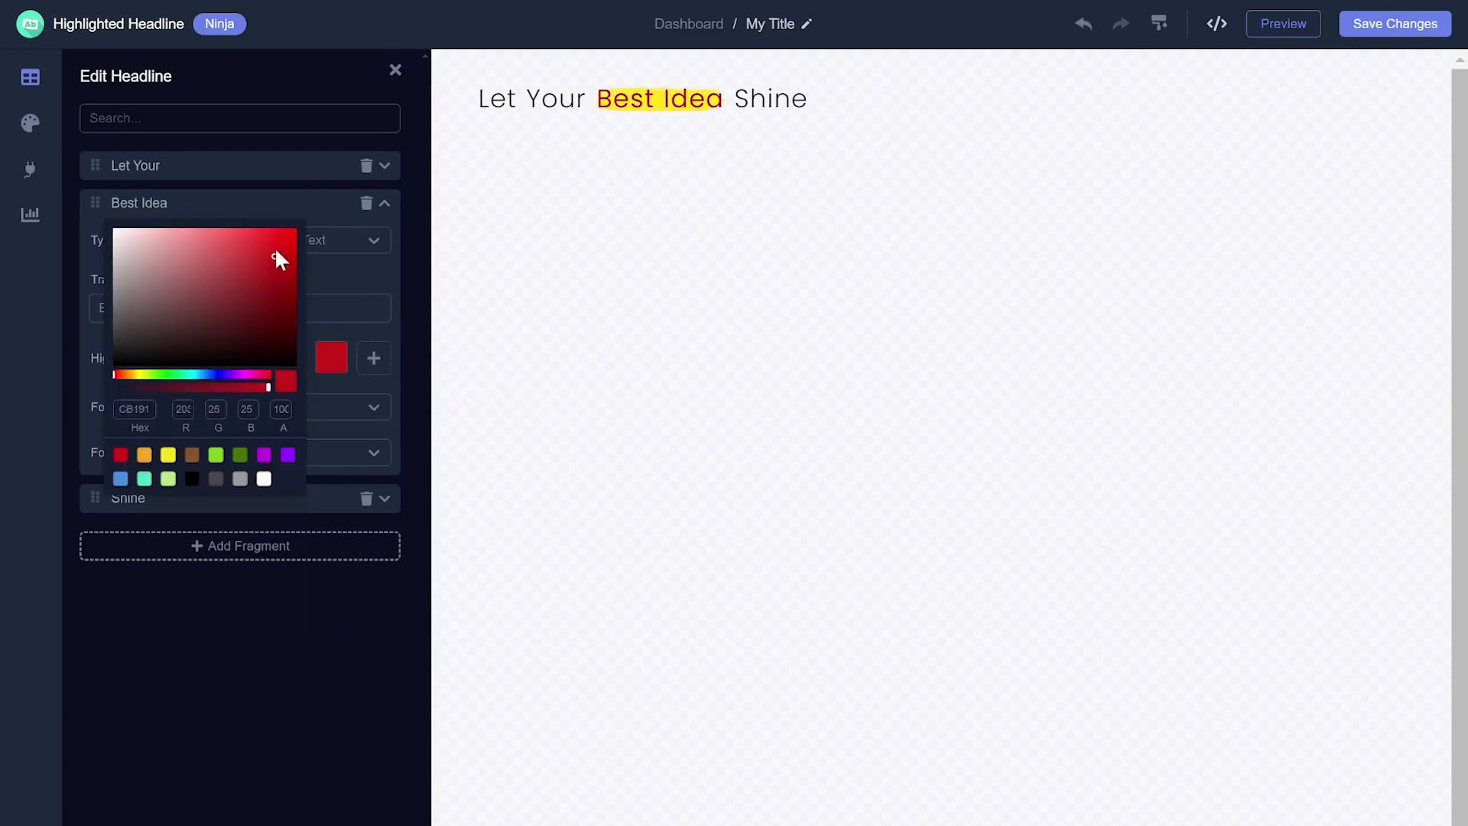
click(450, 309)
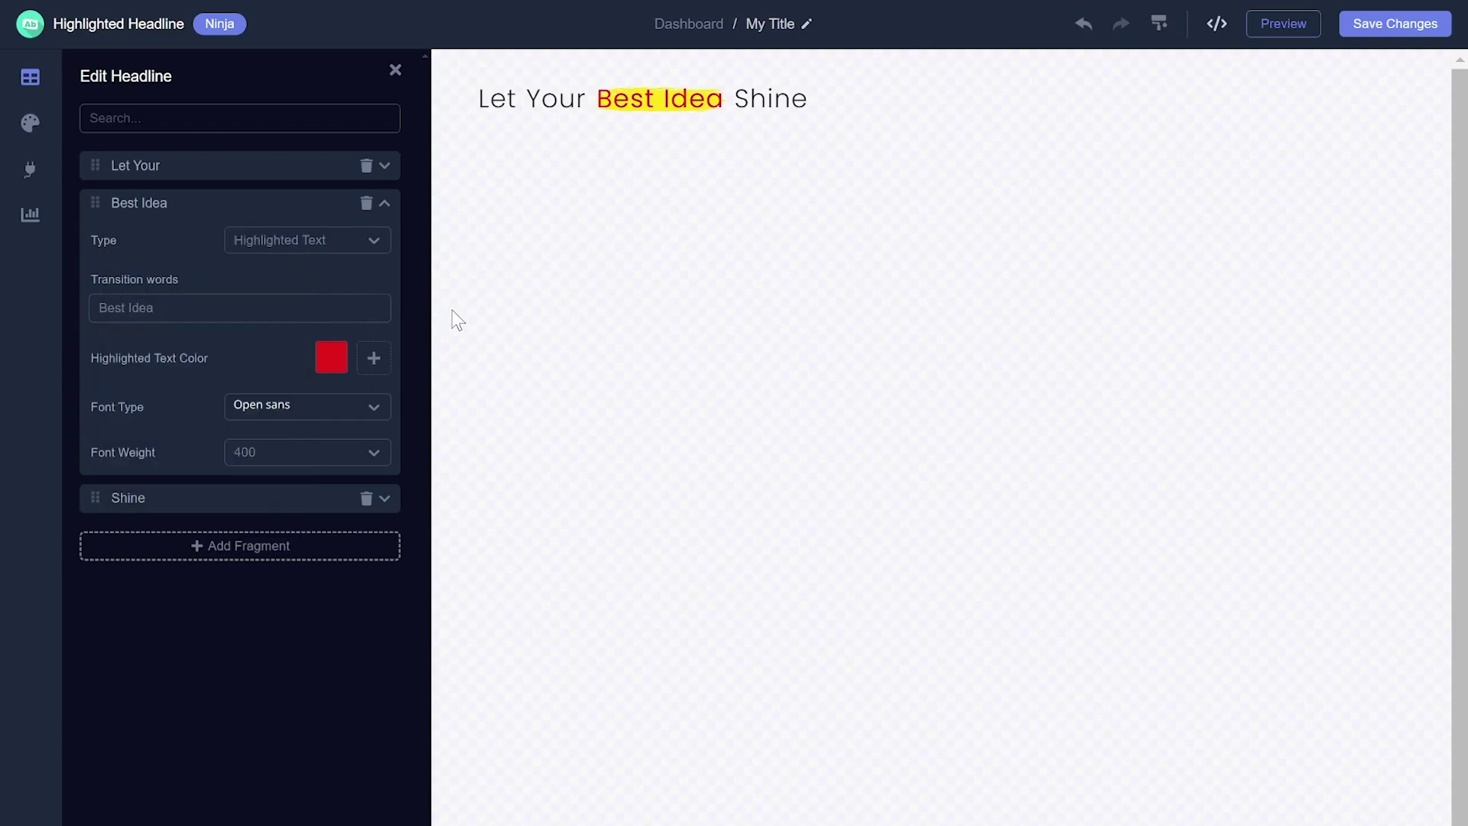
click(333, 409)
scroll(298, 544, down, 5)
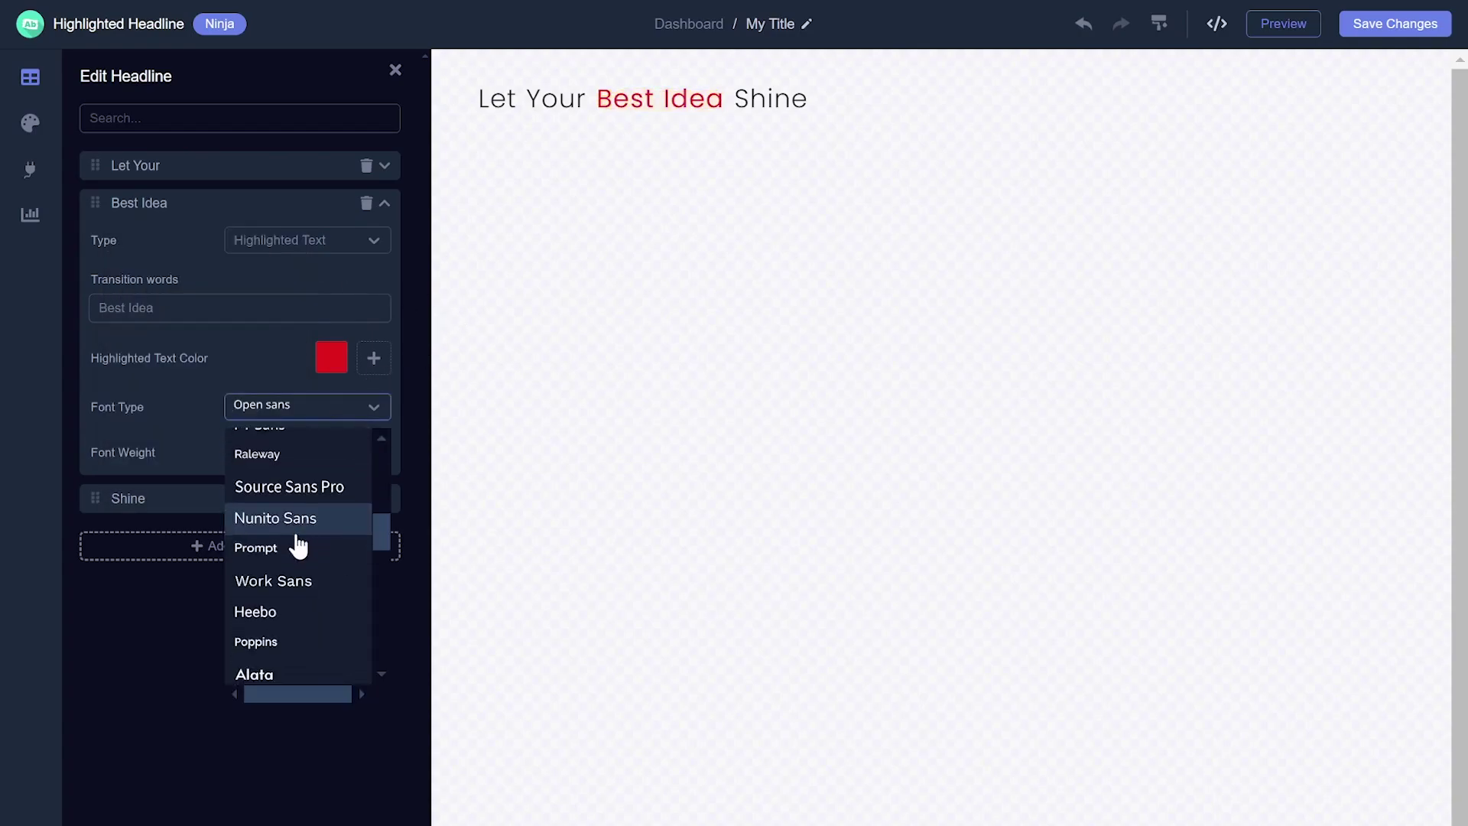
scroll(298, 544, down, 6)
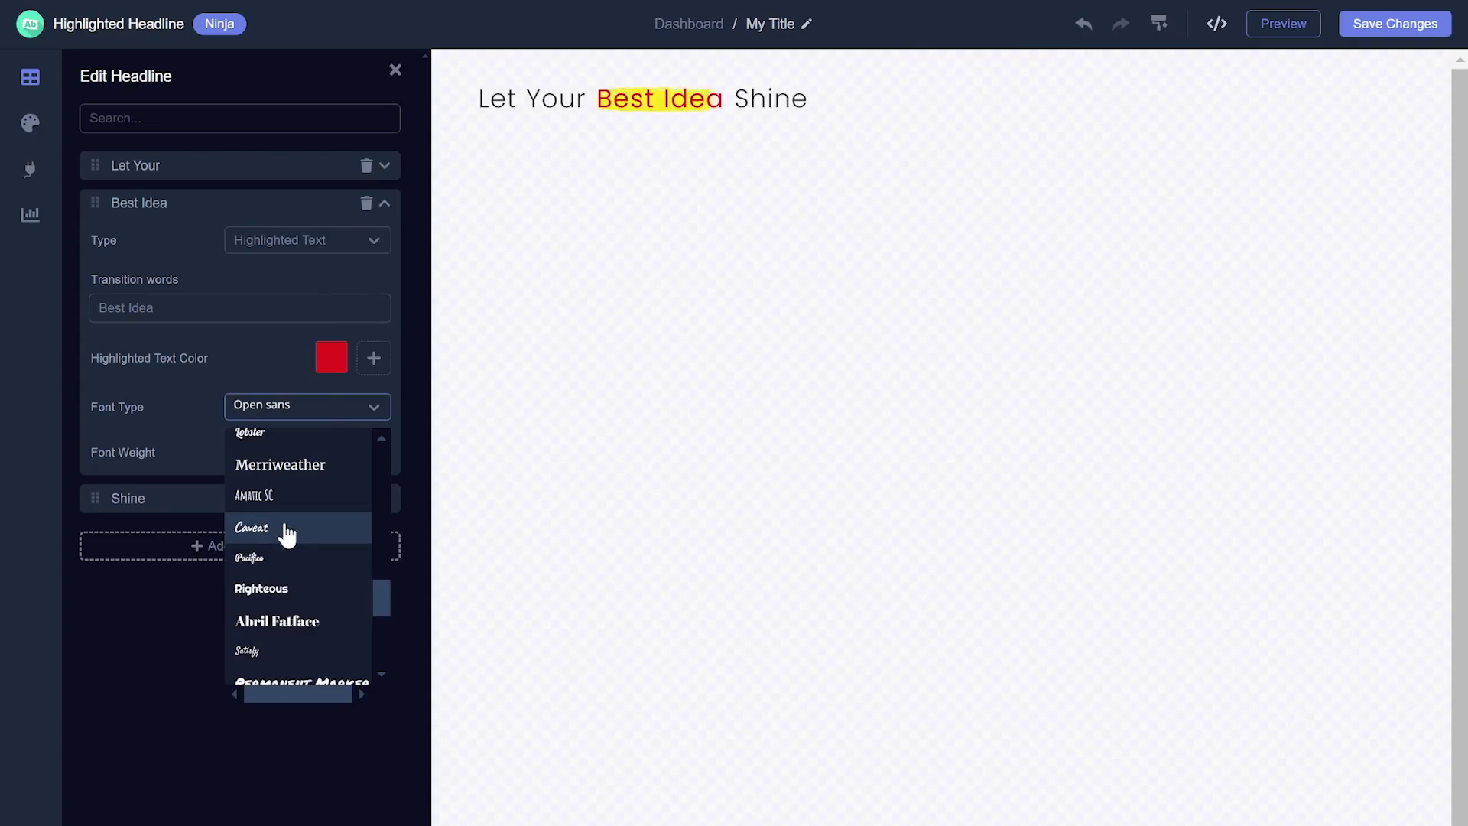
click(285, 527)
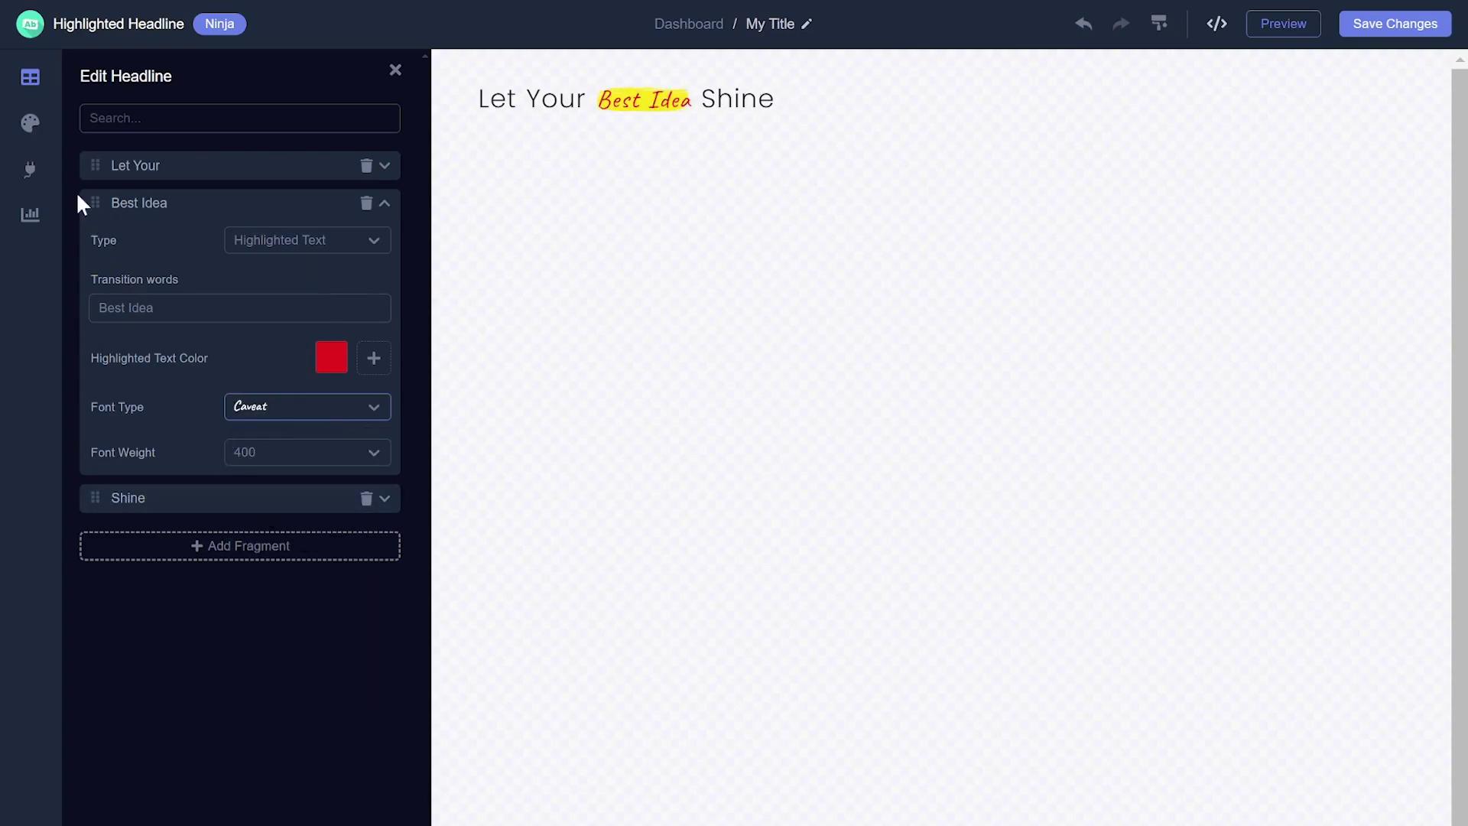
Replace the brush-stroke highlight with a solid yellow block highlight behind 'Best Idea'
click(32, 128)
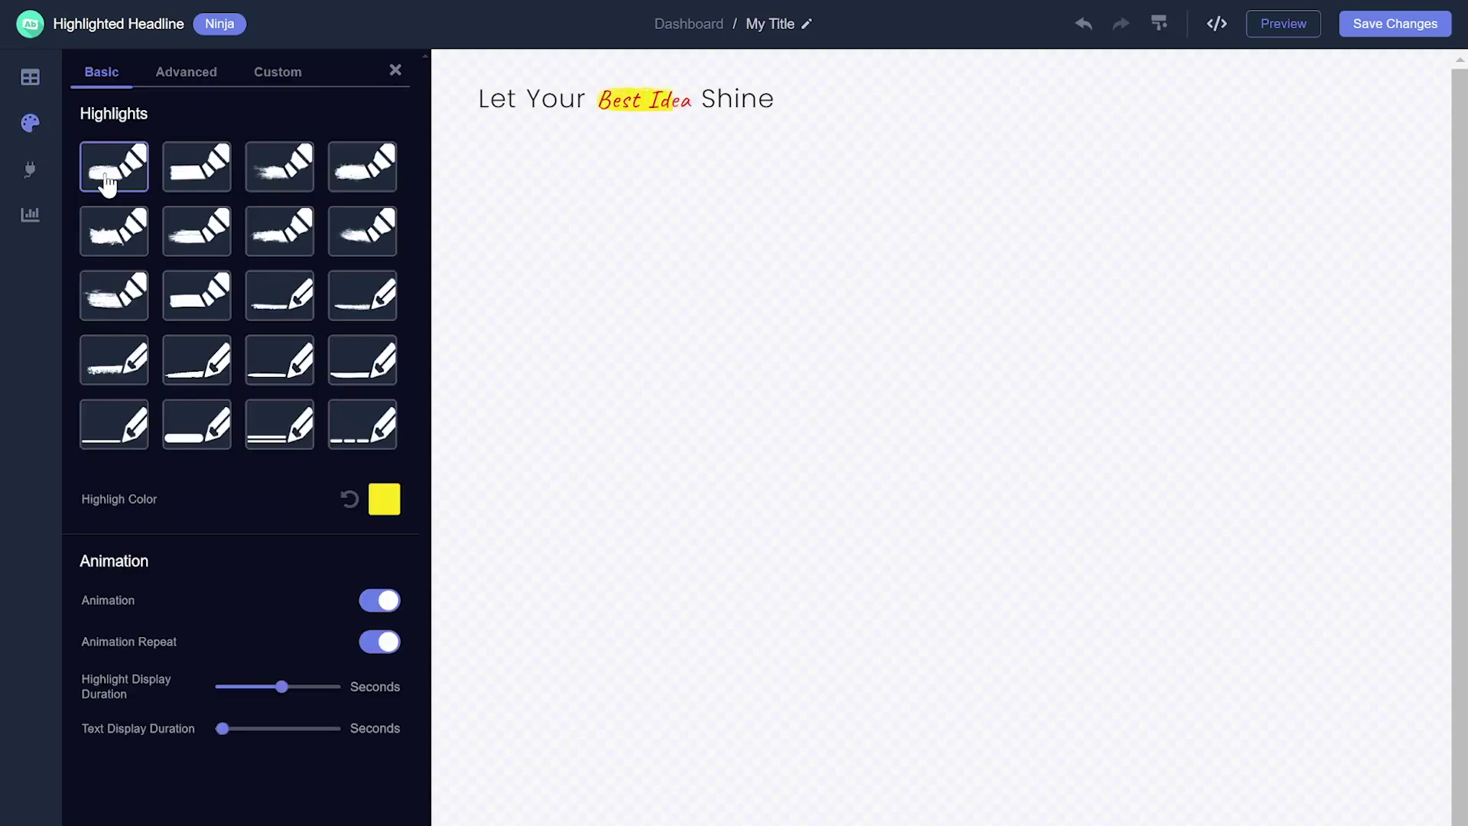
click(111, 353)
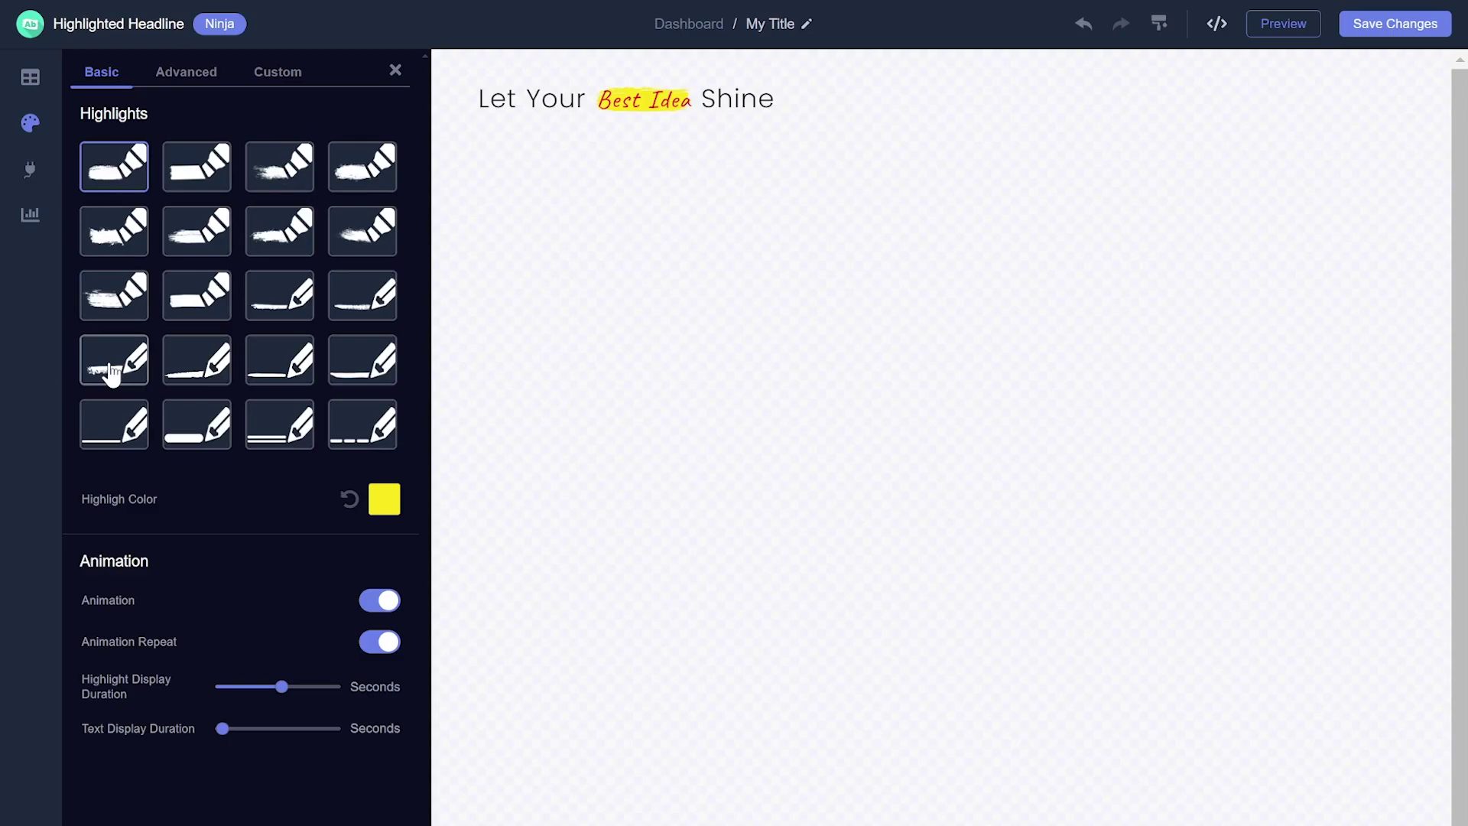
click(189, 309)
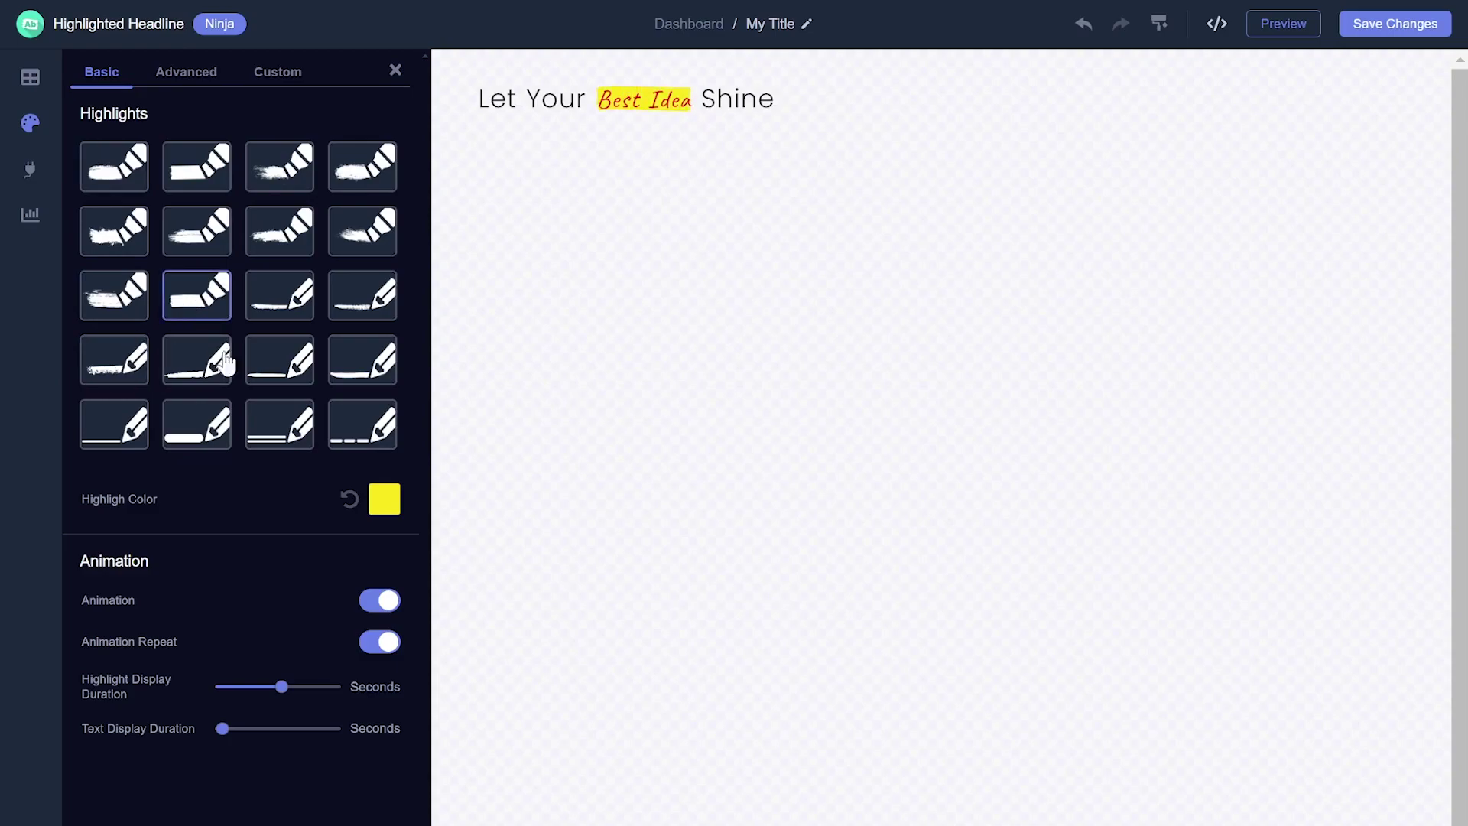
click(384, 508)
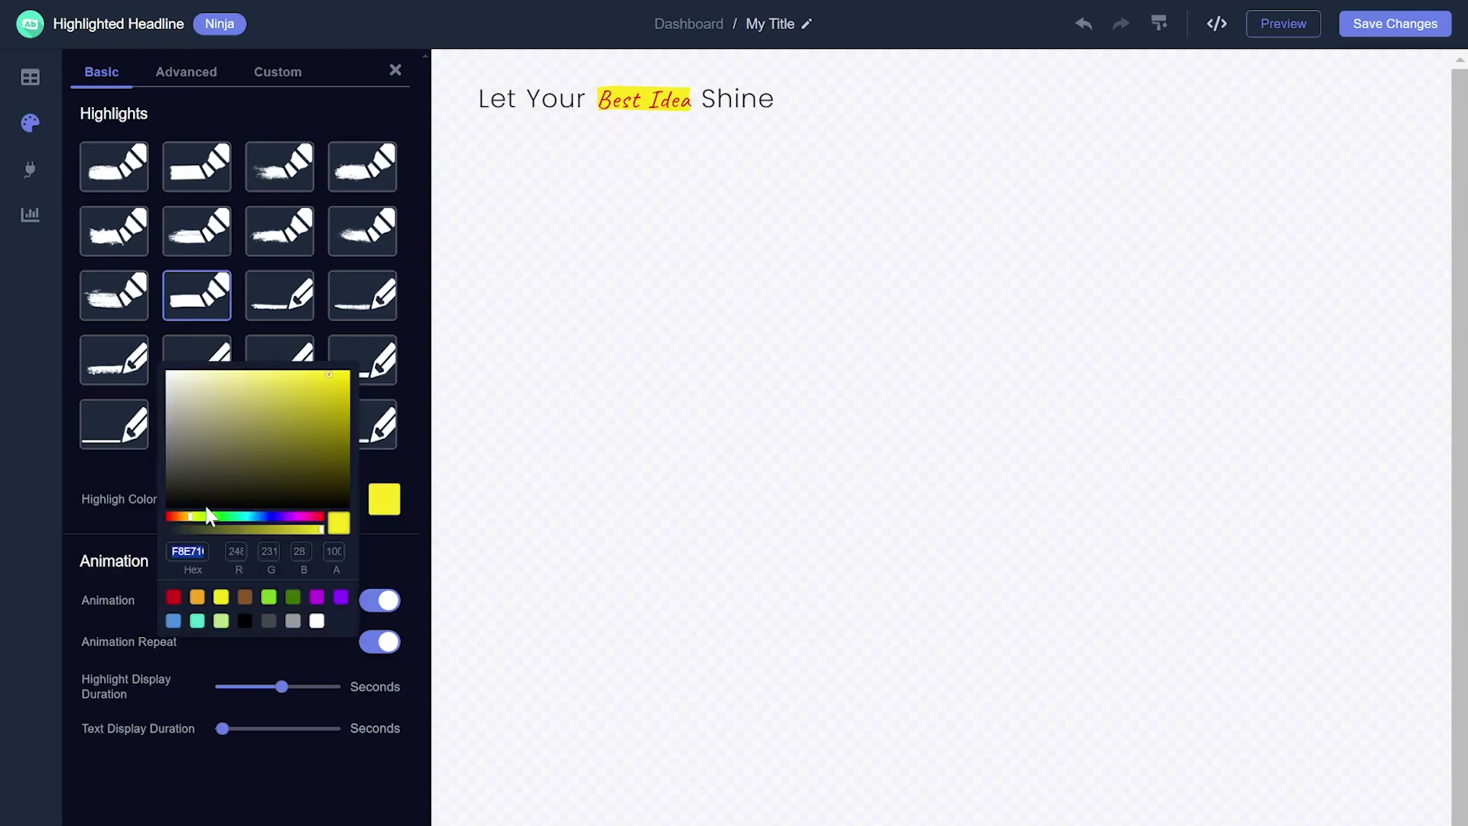
mouse_move(191, 519)
mouse_down()
mouse_move(324, 517)
mouse_move(192, 514)
mouse_up()
click(509, 549)
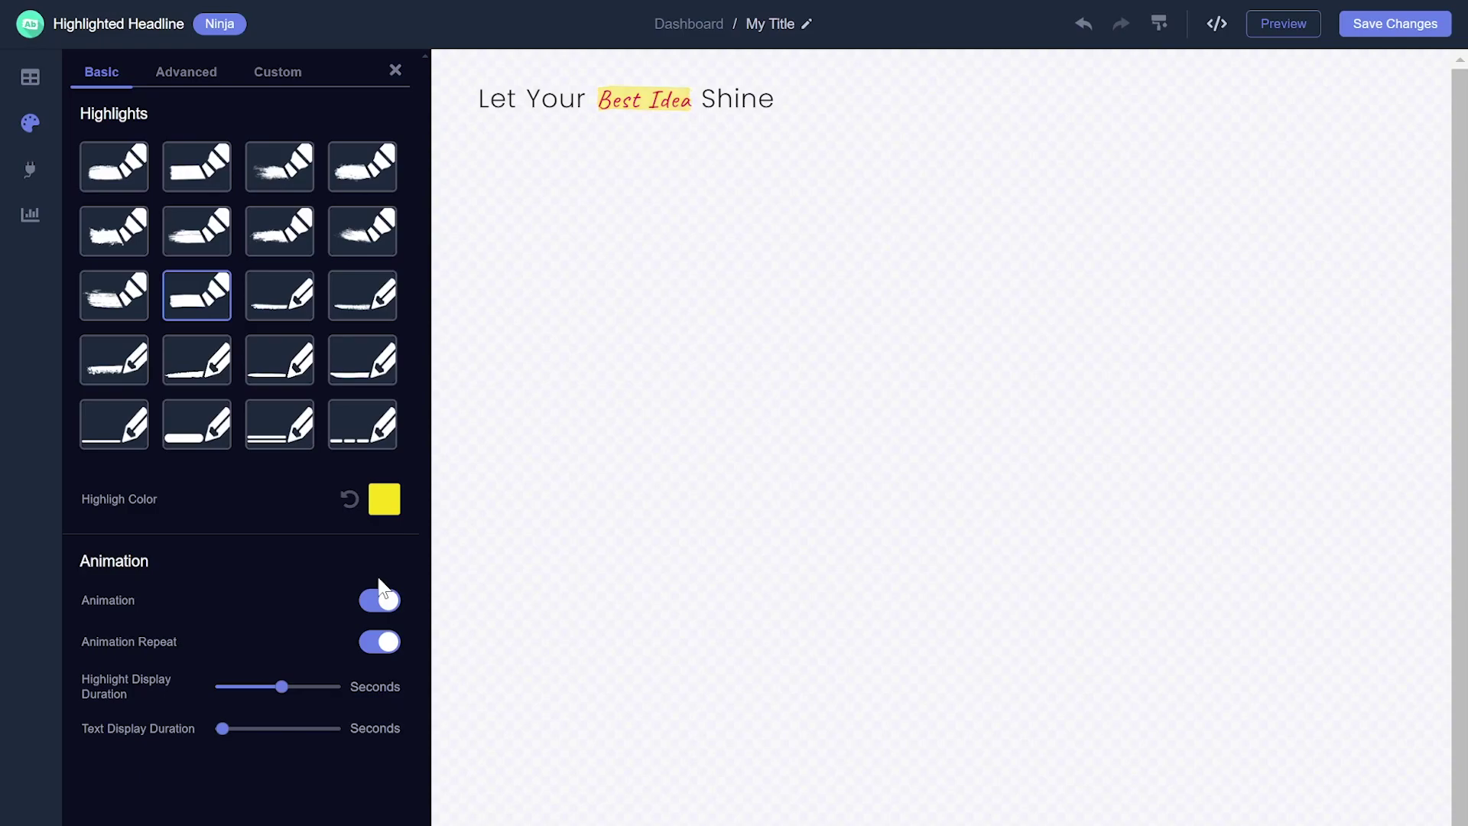
Color the headline text outside the highlight magenta in the Advanced settings
click(189, 78)
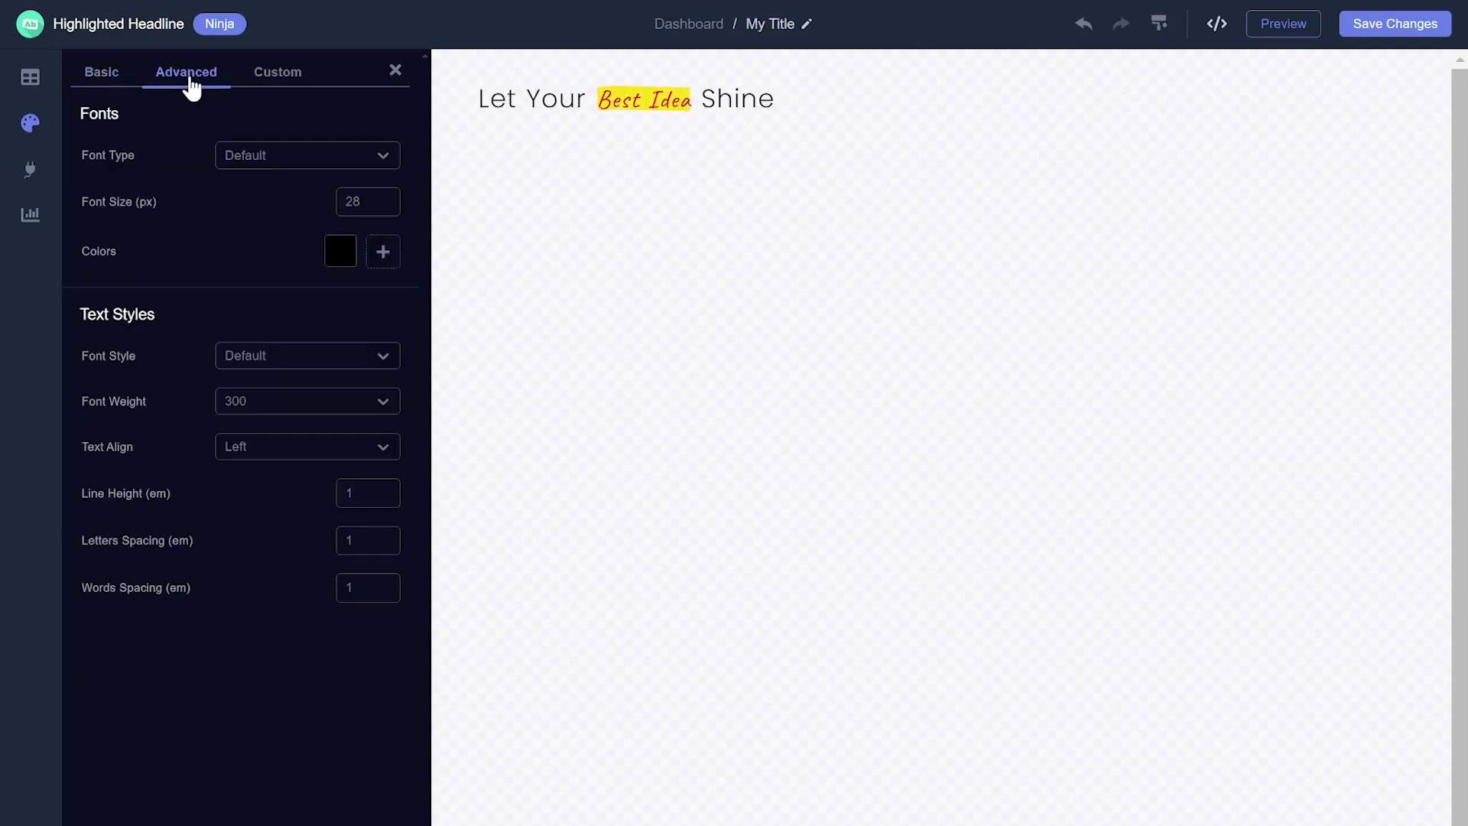
click(336, 253)
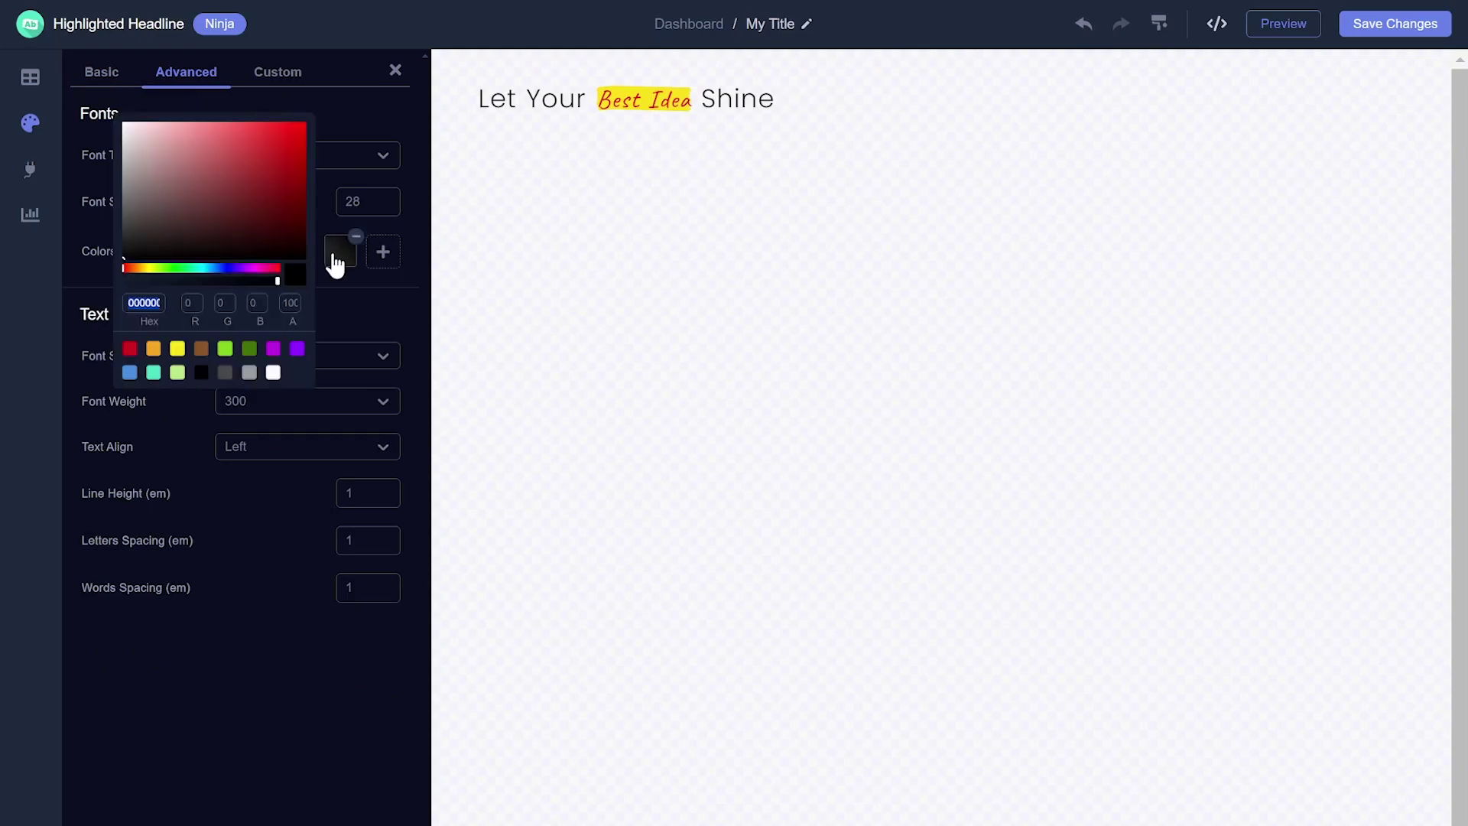
click(254, 268)
click(288, 135)
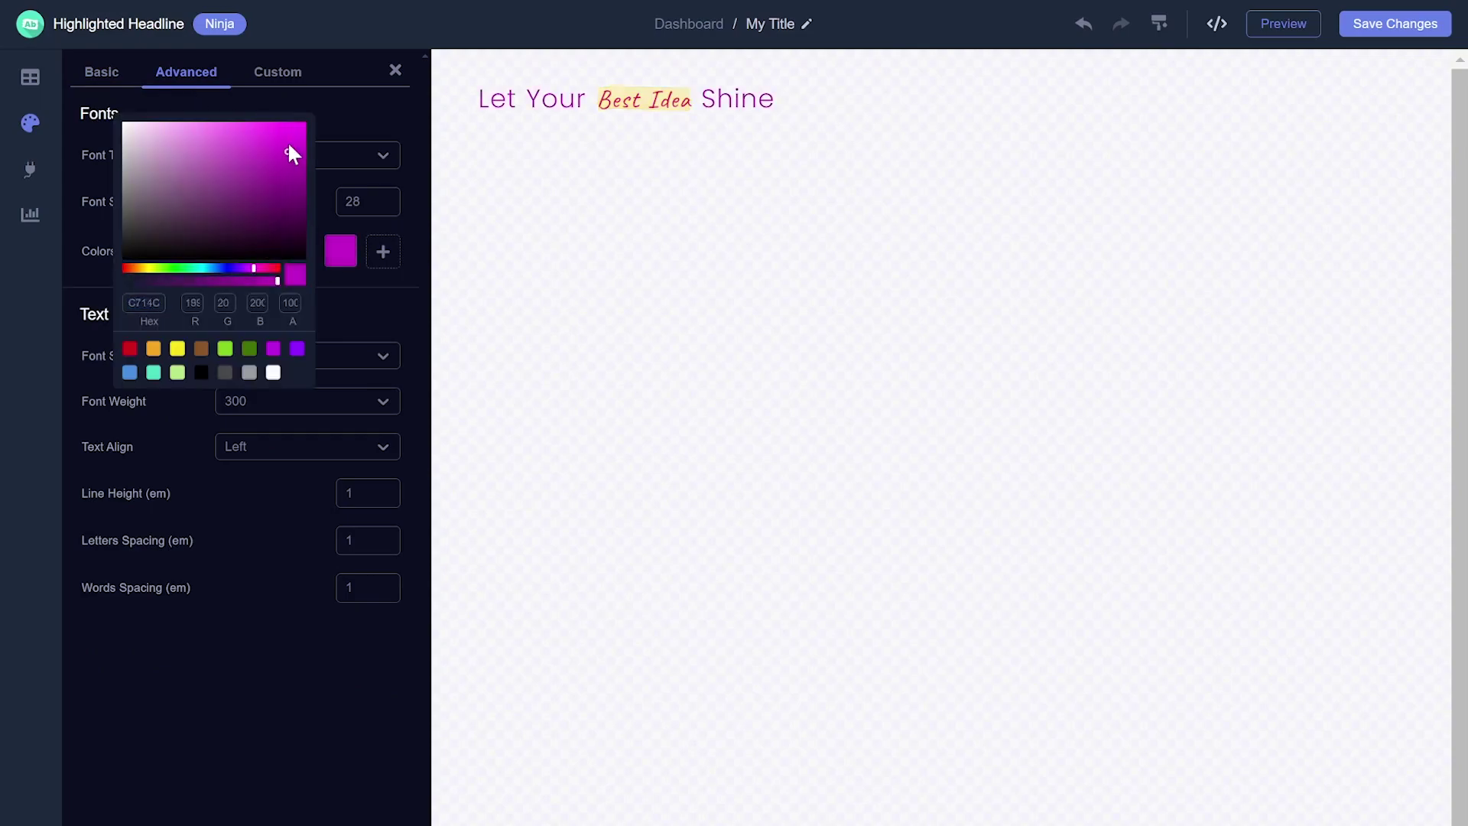
click(384, 300)
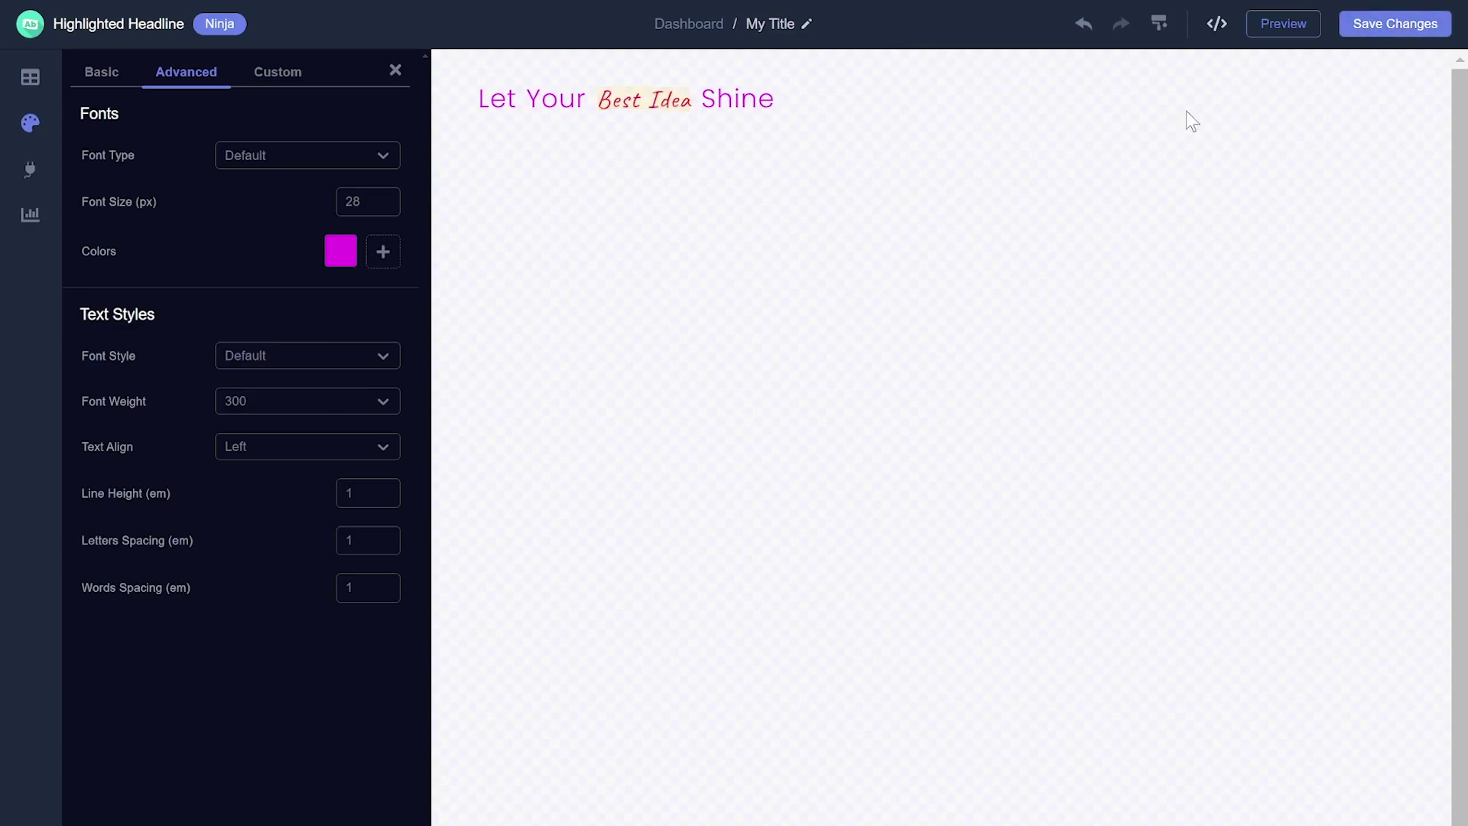
Return to My Website's widget list and copy My Widget's installation code
click(688, 24)
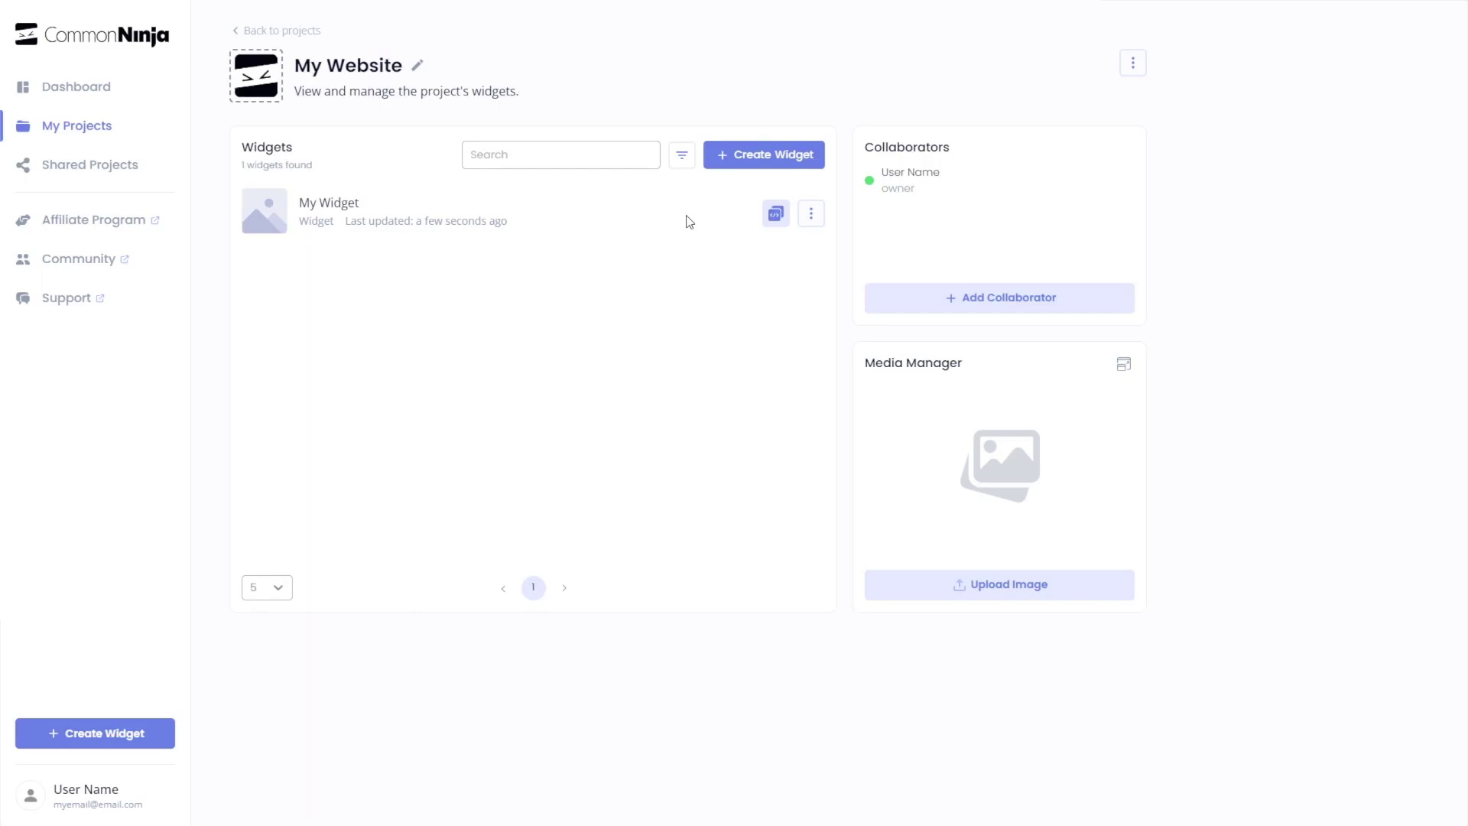
click(777, 215)
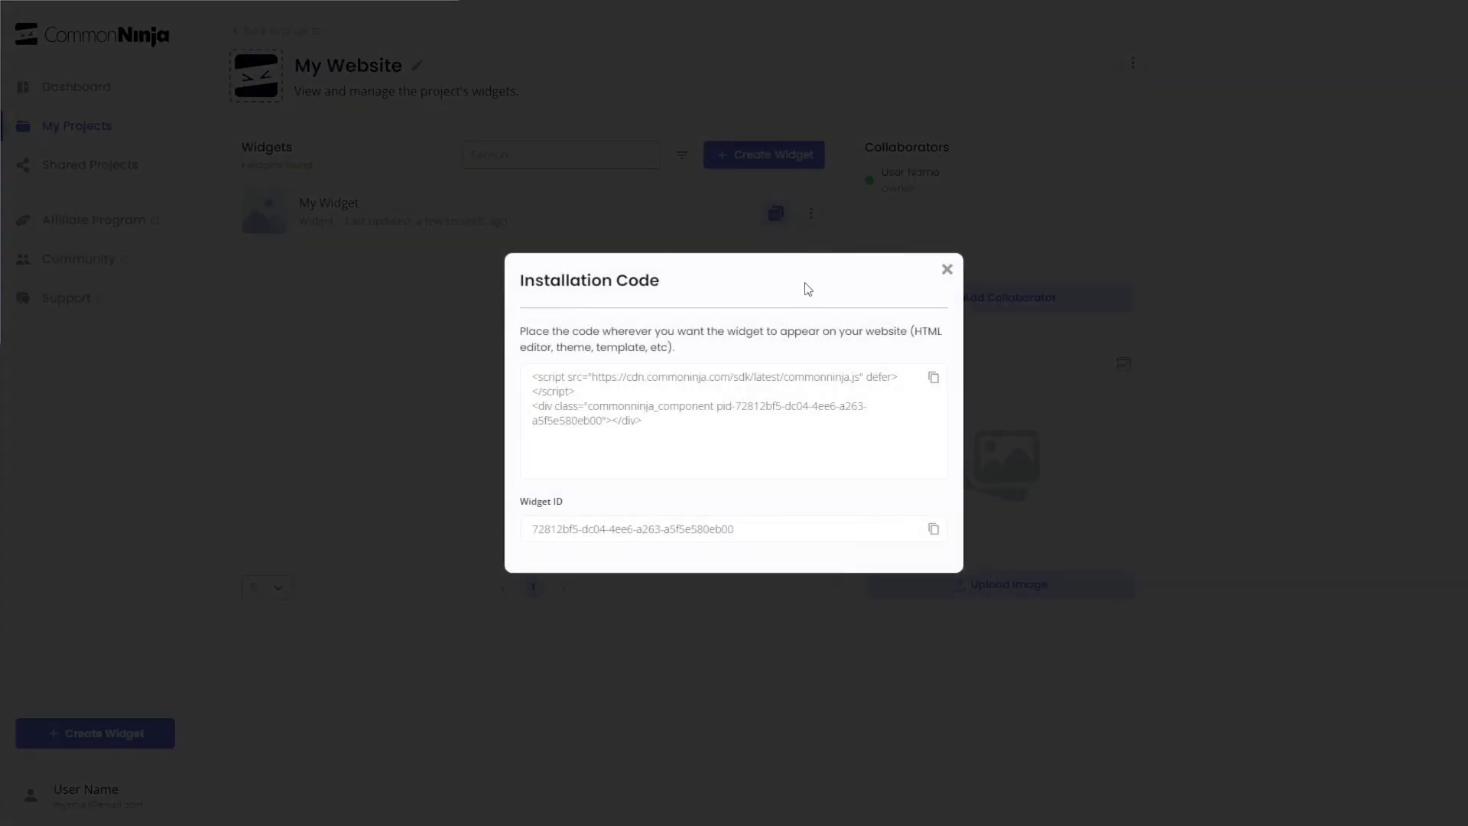
click(933, 378)
click(946, 274)
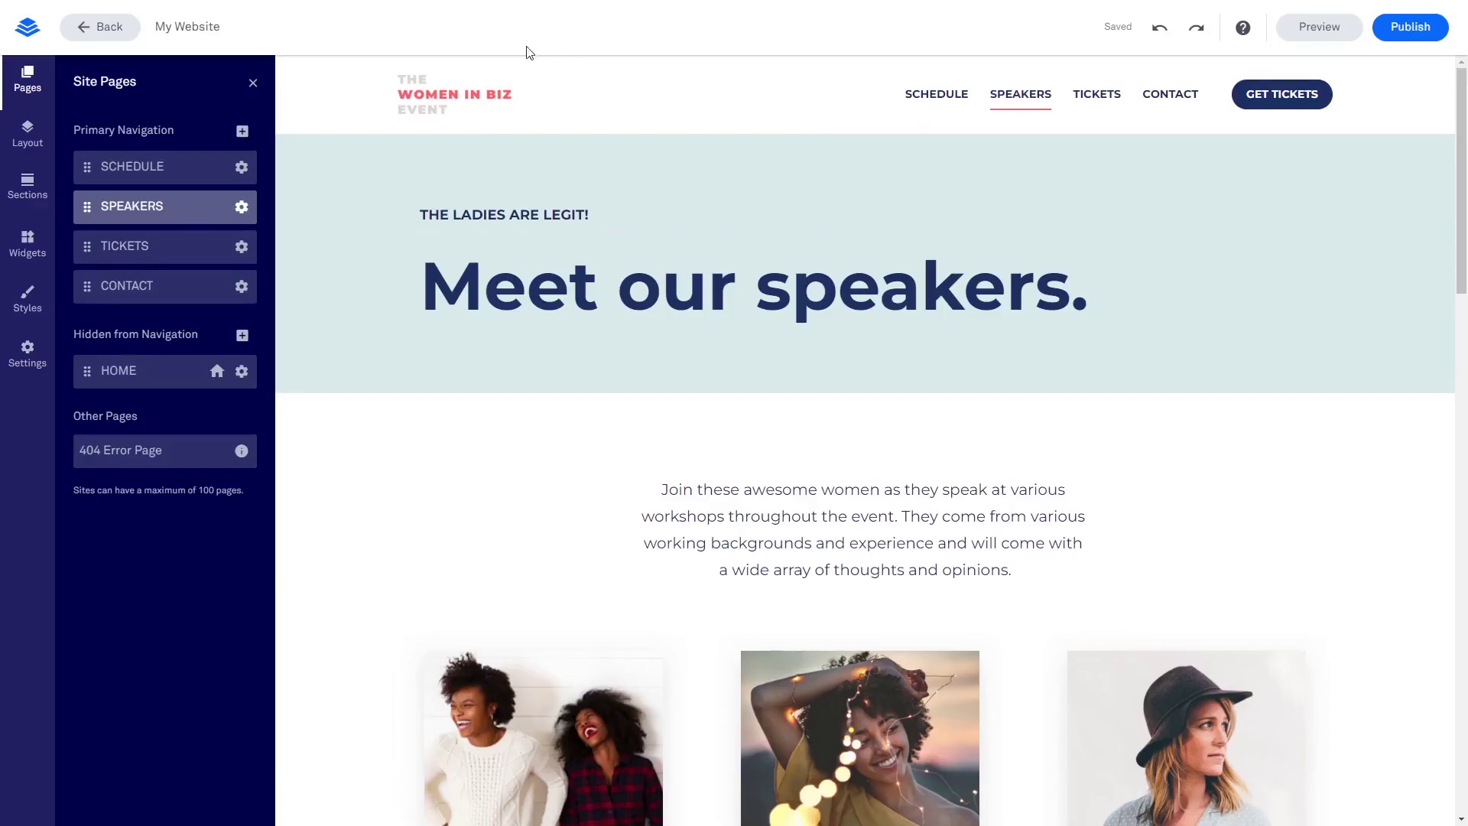
Drag an HTML widget onto the Speakers page just below the 'Meet our speakers' header
click(28, 241)
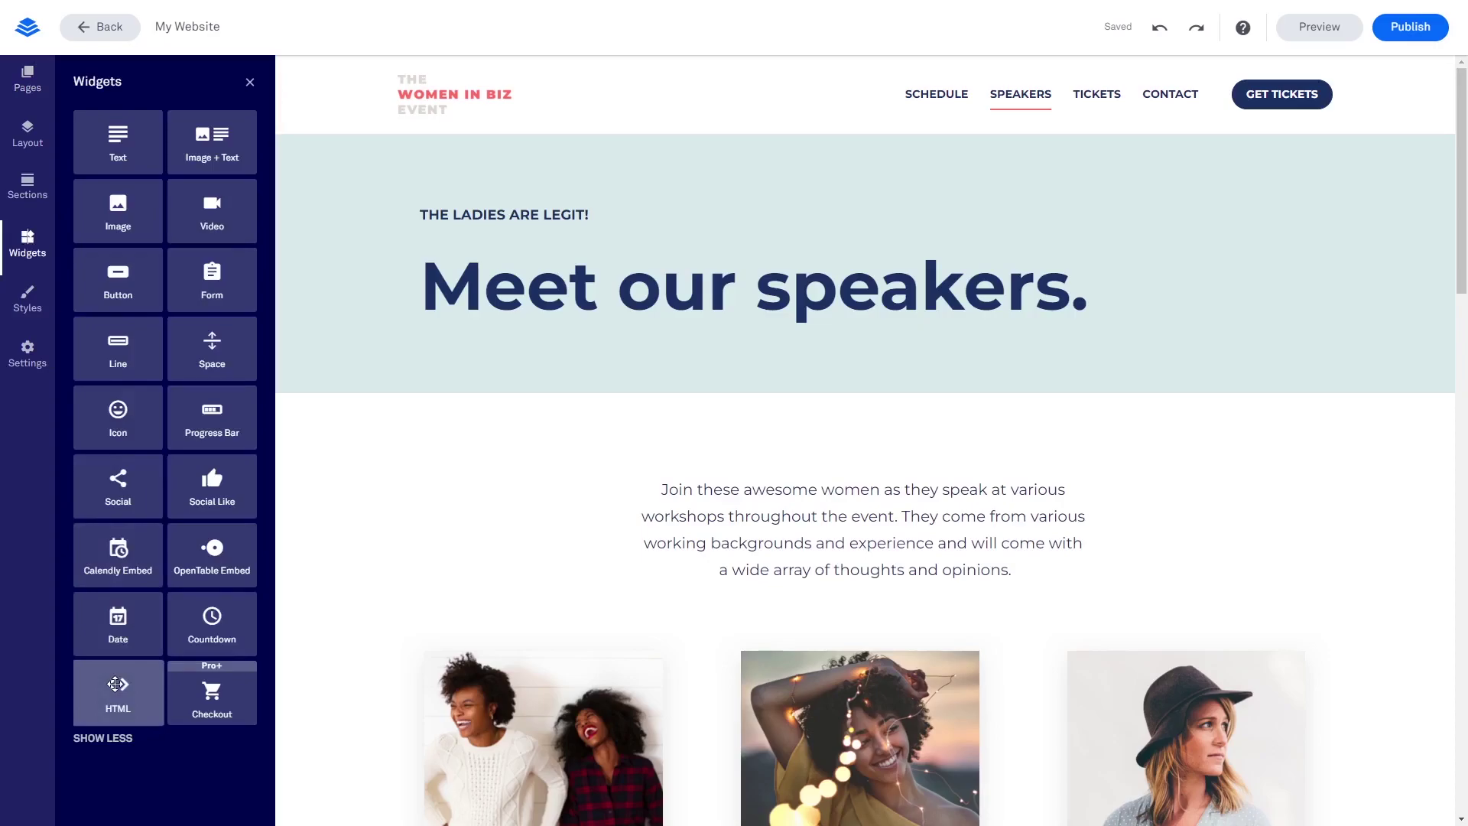
drag(115, 683, 806, 474)
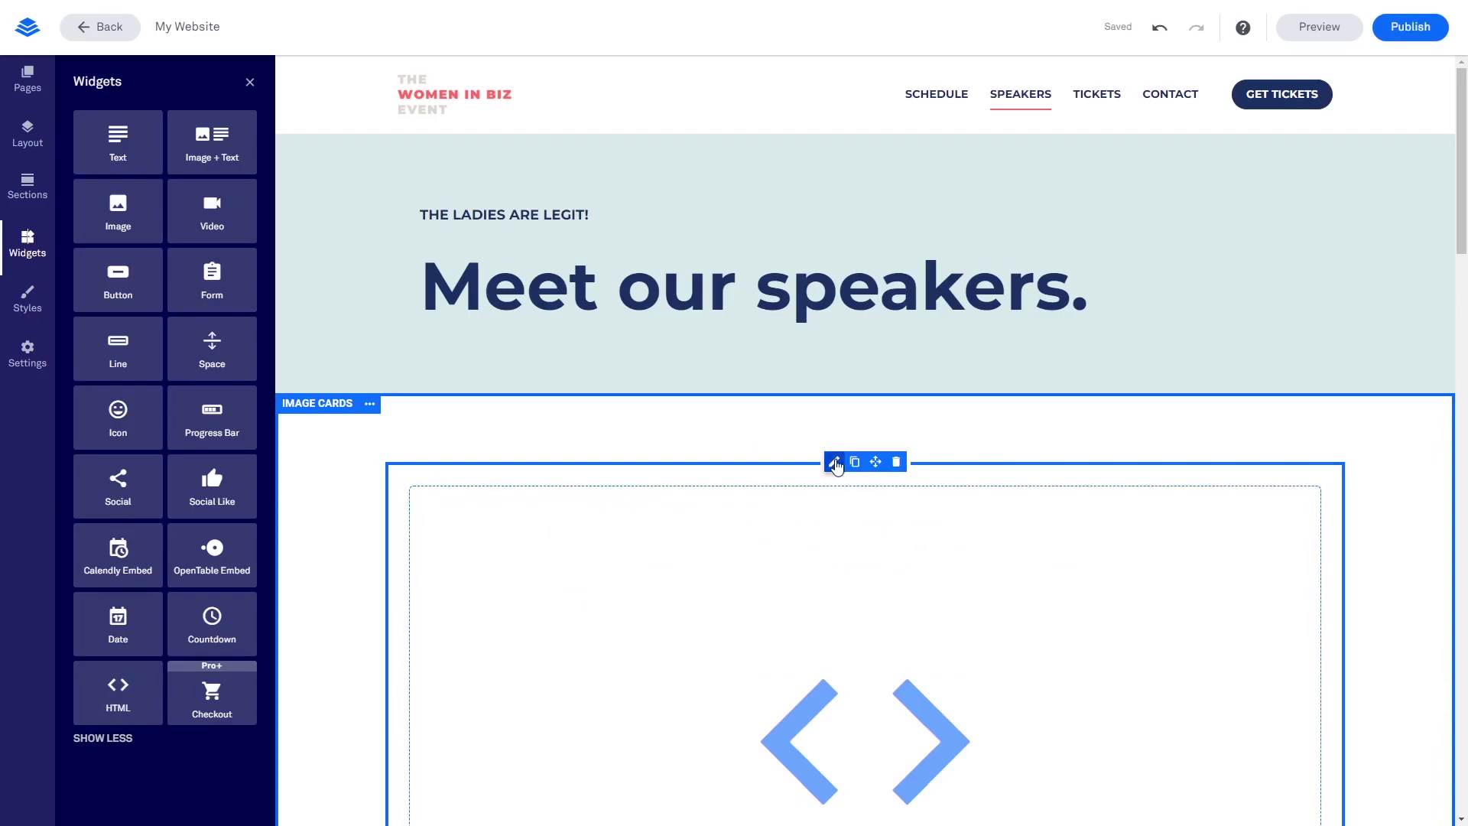
Paste the copied Common Ninja embed code into the HTML block and save it
click(834, 462)
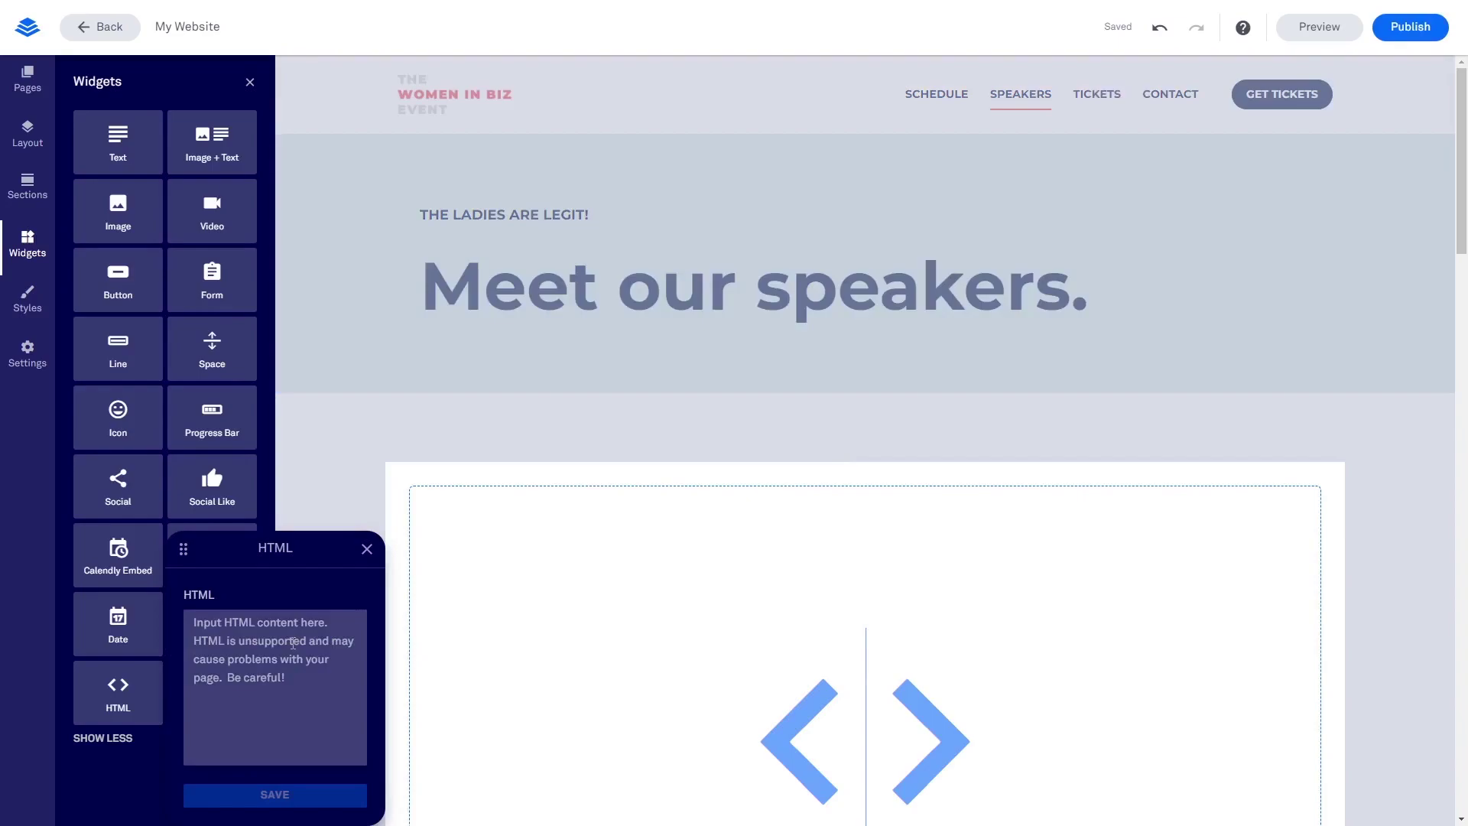
click(292, 644)
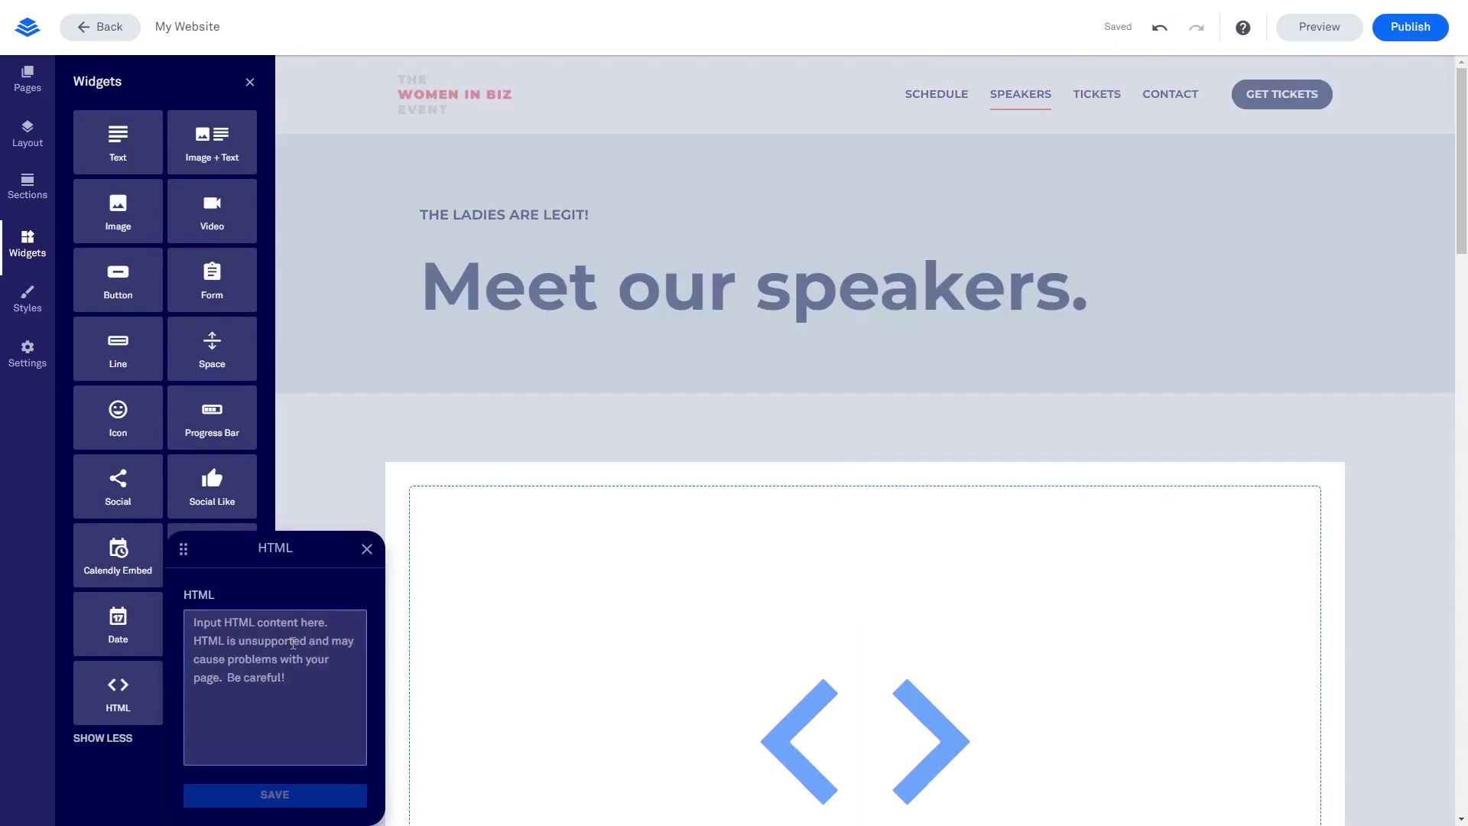
key(ctrl+v)
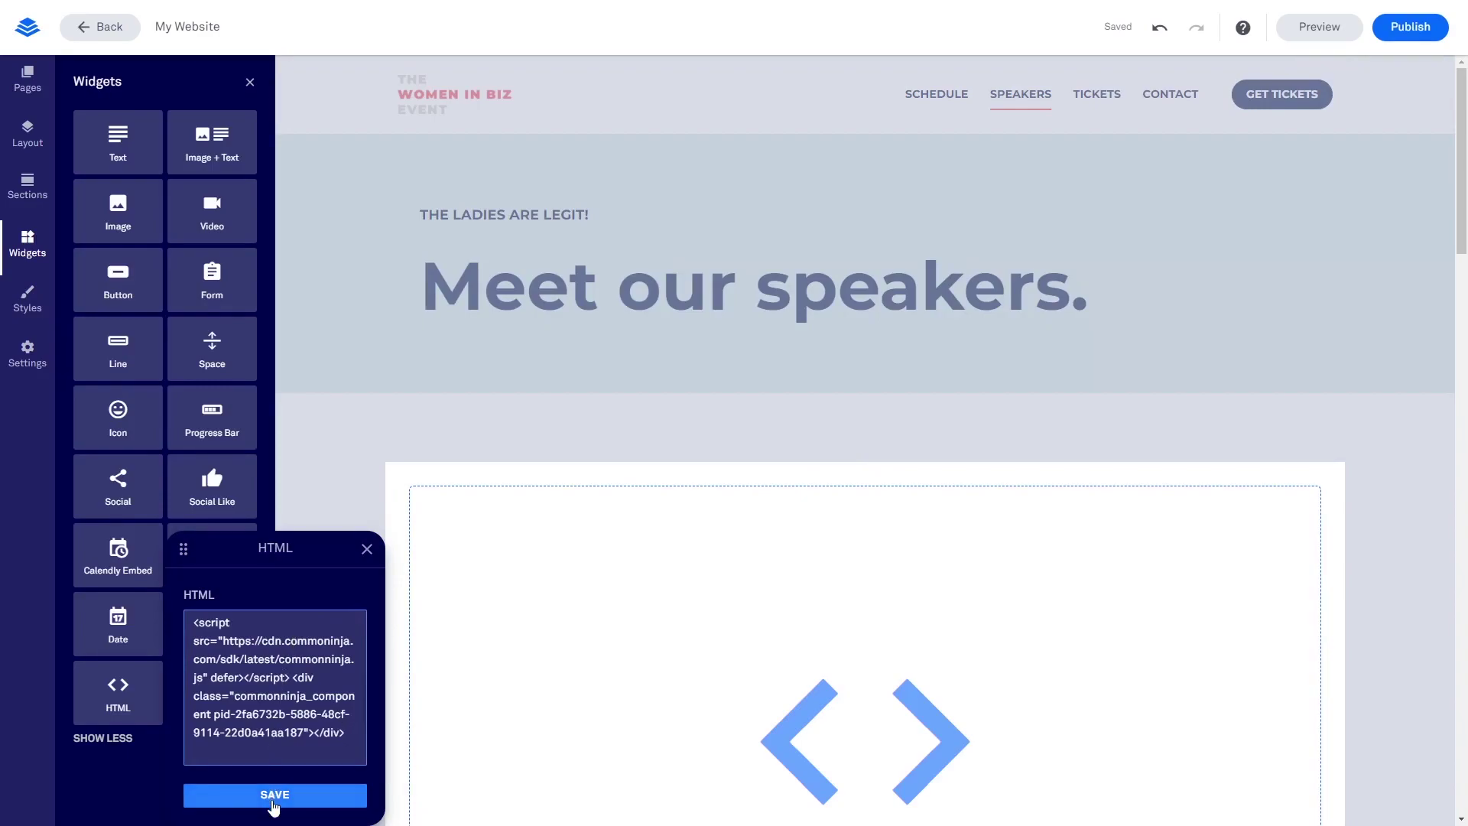
click(273, 804)
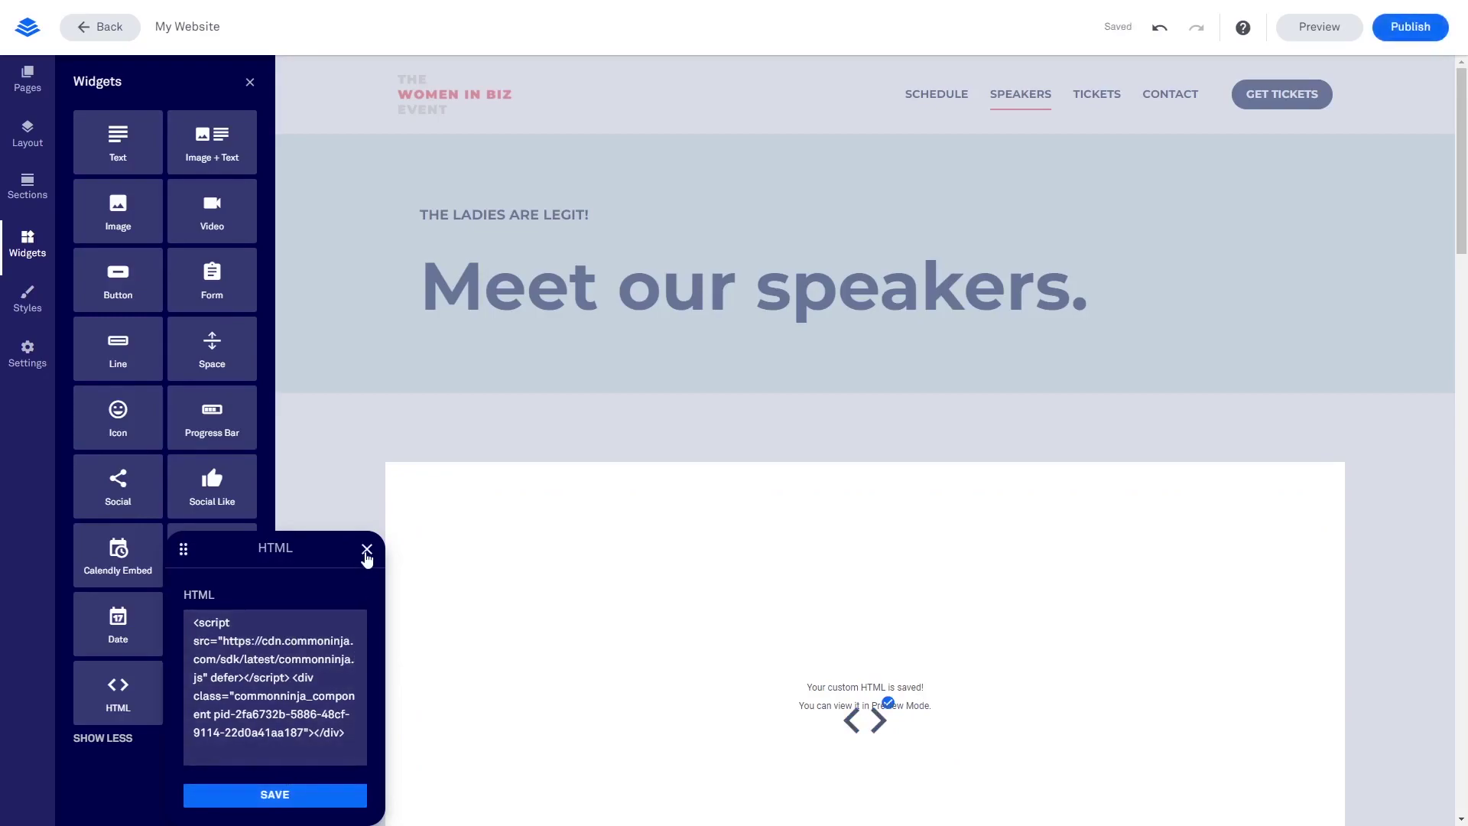
click(366, 549)
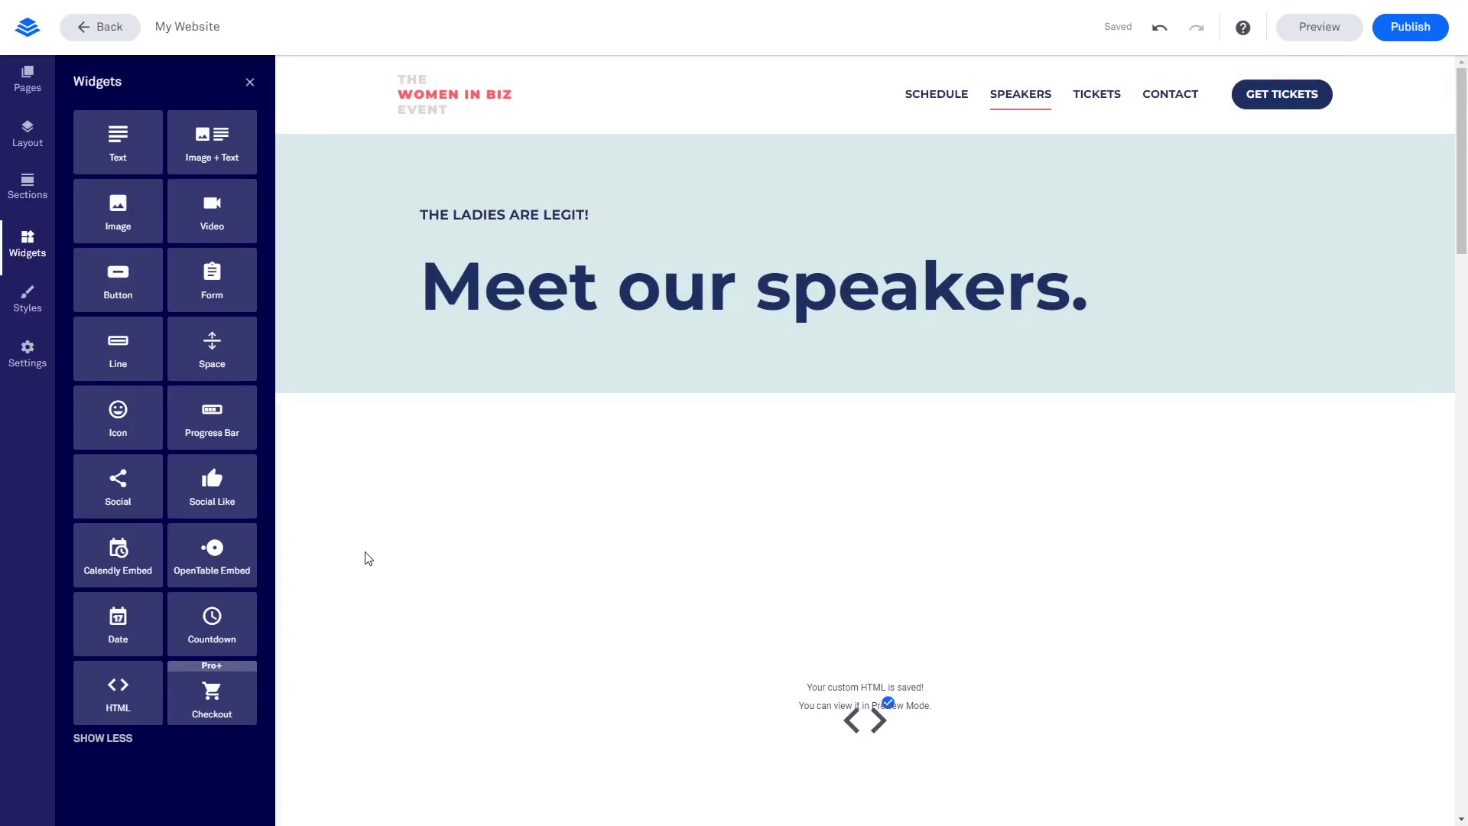